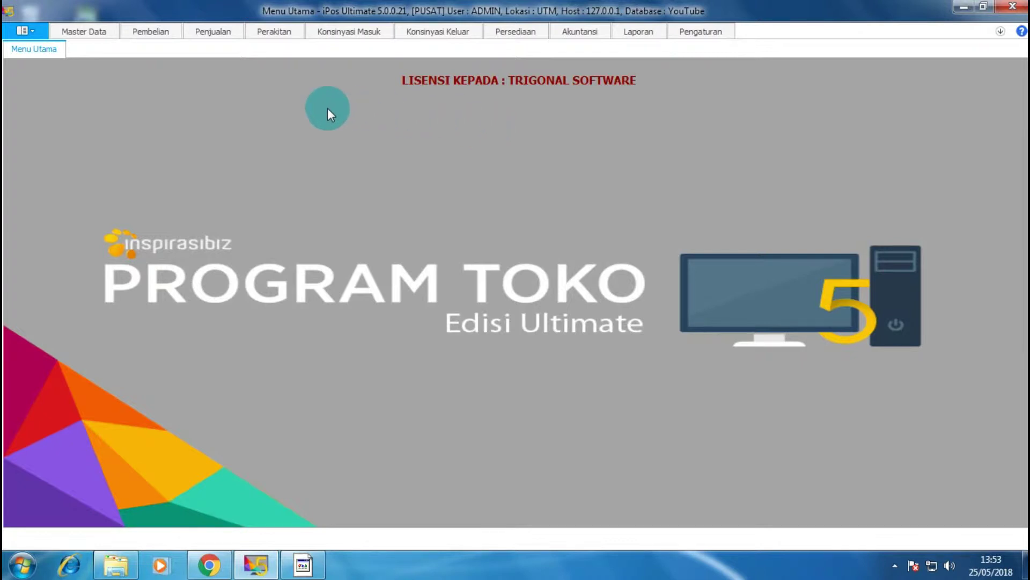
Step: Open the purchase list and start a new purchase entry
{"action": "left_click", "coordinate": [153, 33]}
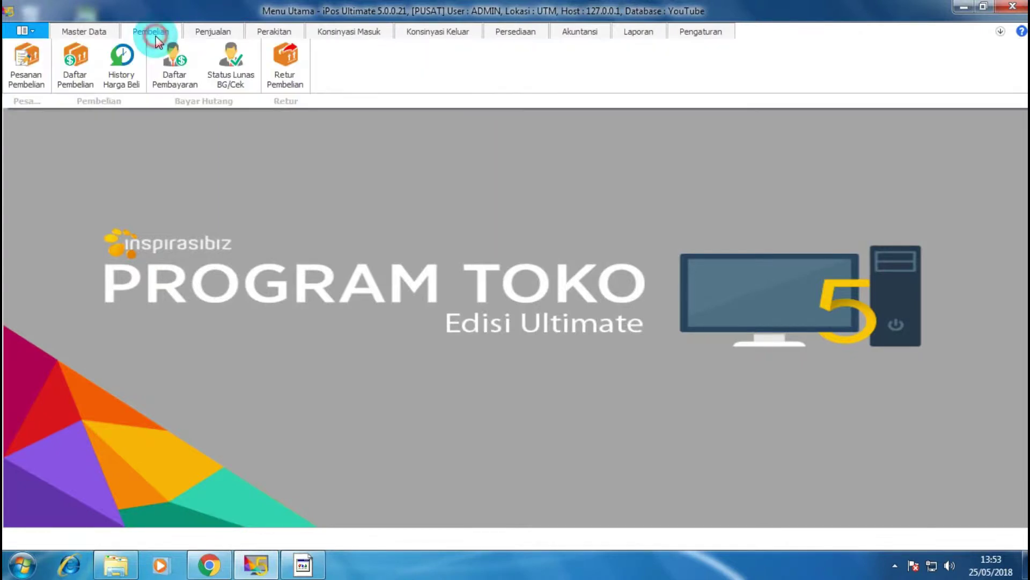
{"action": "left_click", "coordinate": [70, 53]}
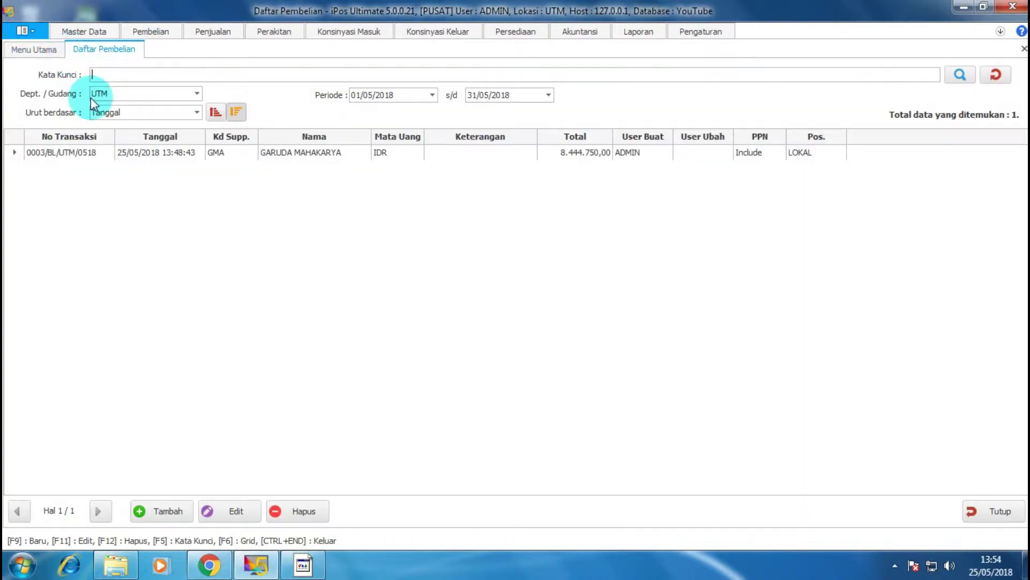
{"action": "left_click", "coordinate": [163, 511]}
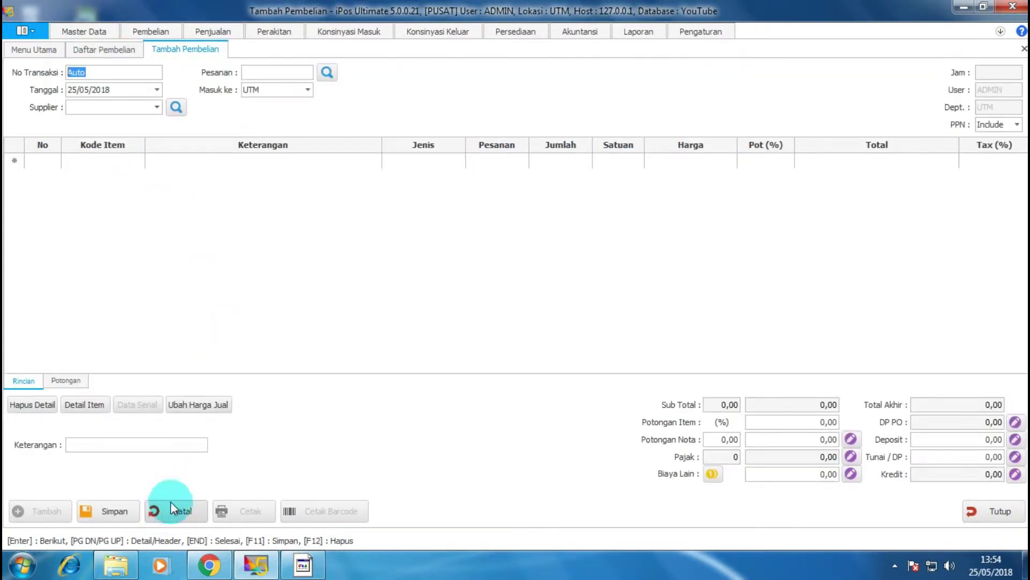
Step: Add the item Indofood Kecap Refill Manis 520ml to the purchase with a quantity of 100 Pcs
{"action": "left_click", "coordinate": [119, 162]}
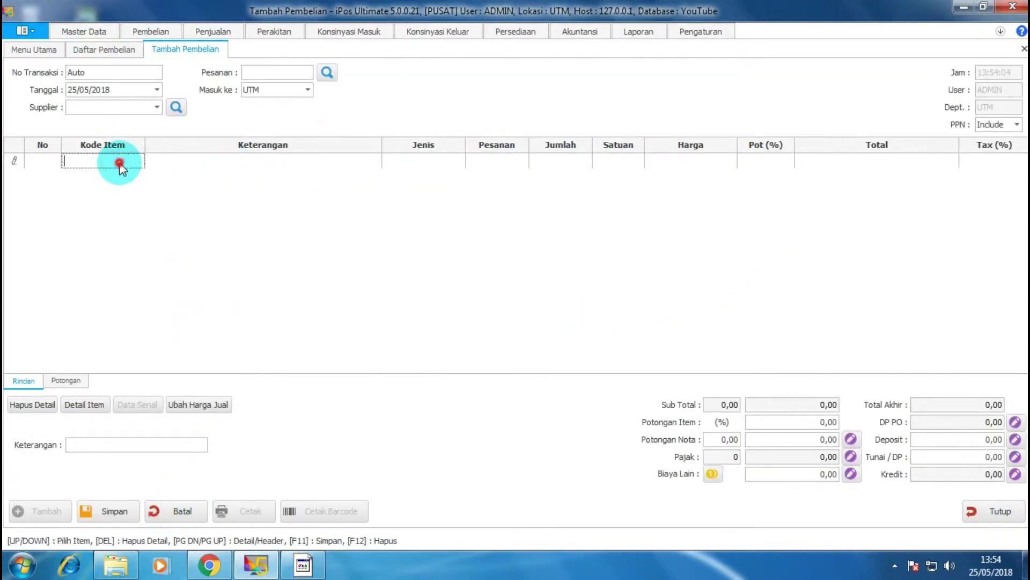
{"action": "key", "text": "Return"}
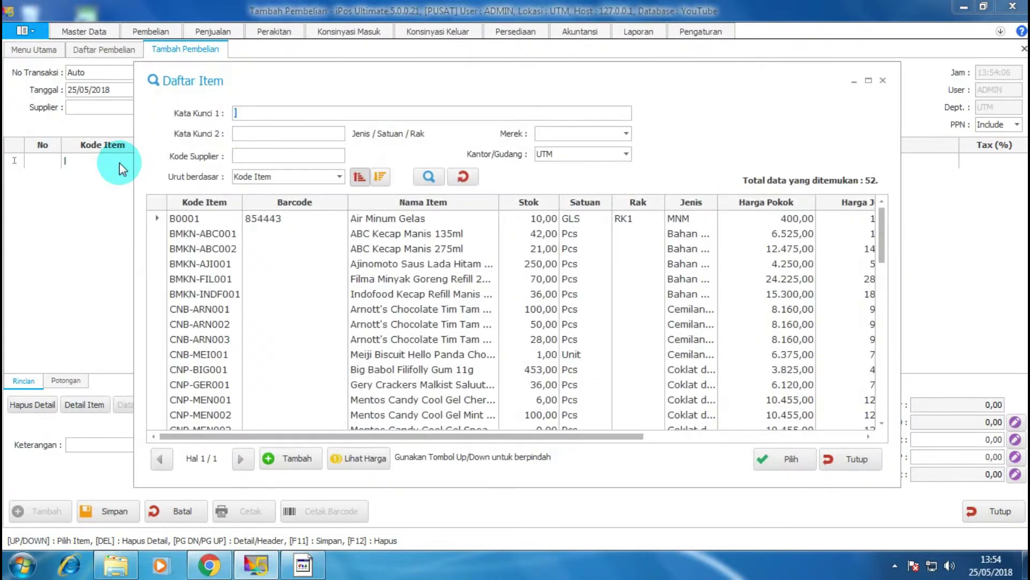
{"action": "double_click", "coordinate": [384, 294]}
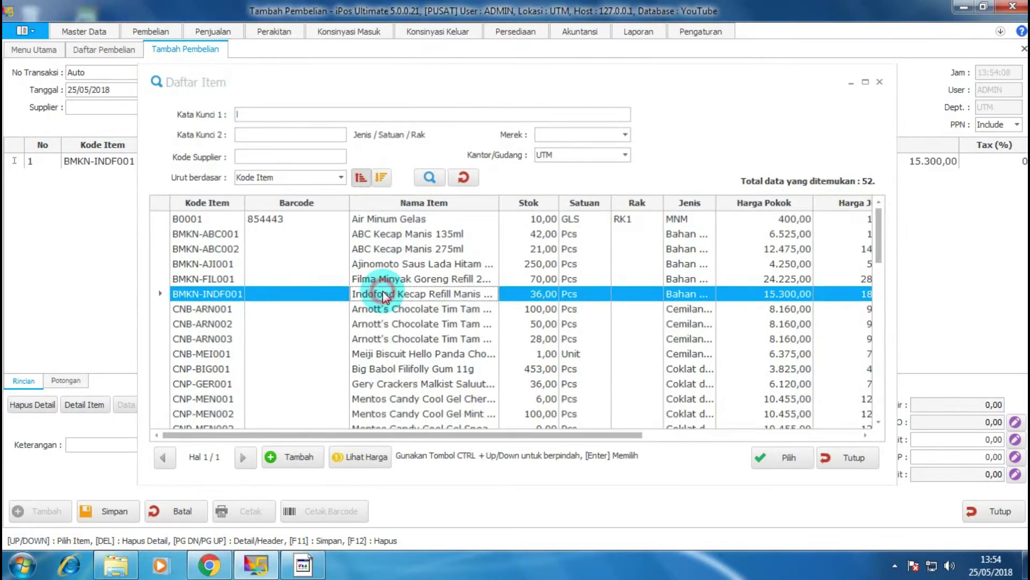
{"action": "left_click", "coordinate": [902, 349]}
{"action": "left_click", "coordinate": [980, 457]}
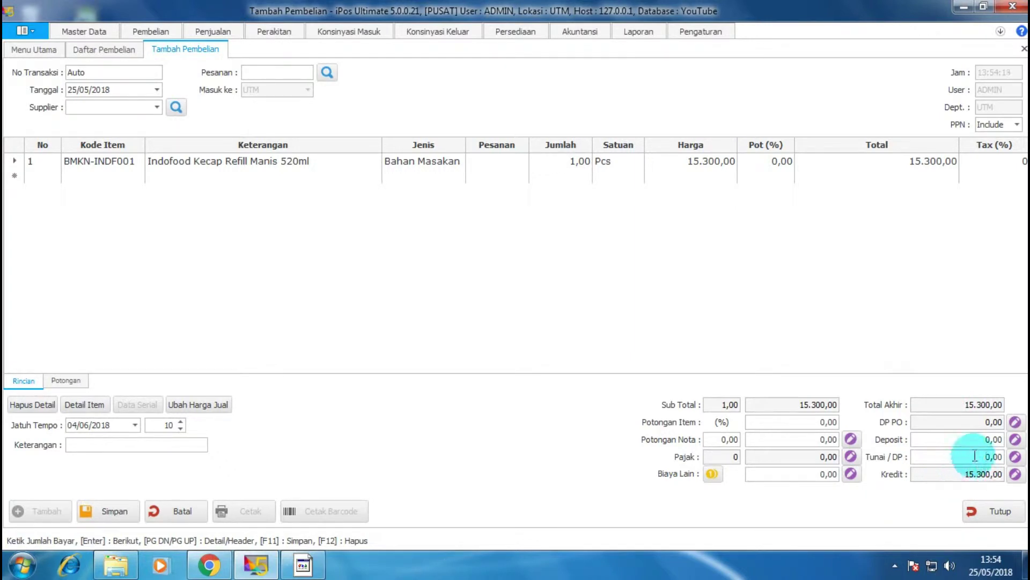
{"action": "left_click", "coordinate": [564, 161]}
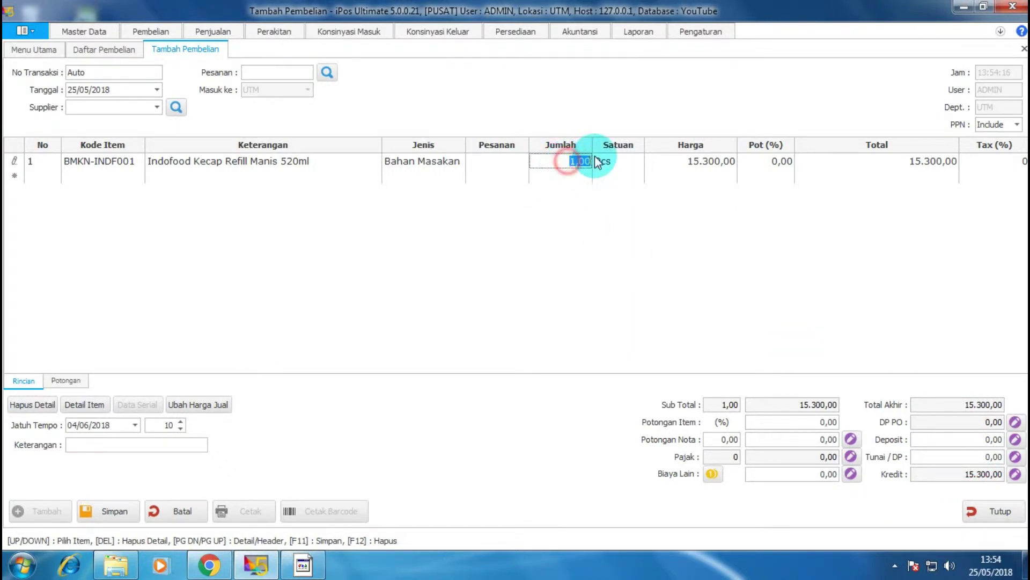
{"action": "type", "text": "100"}
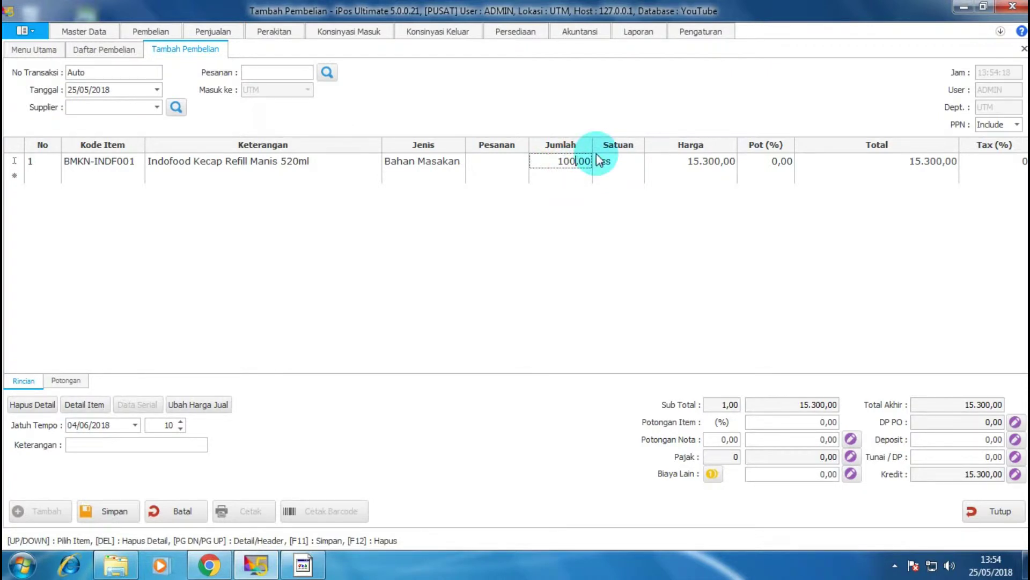
{"action": "left_click", "coordinate": [595, 225]}
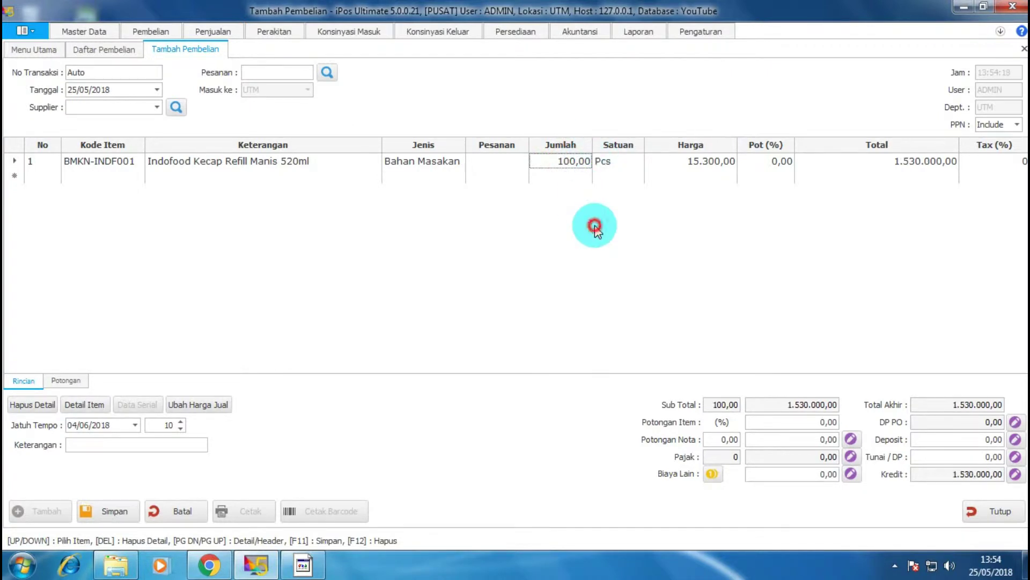
Step: Set the purchase's cash/down payment (Tunai / DP) to 500.000 so the remainder is recorded as credit
{"action": "left_click", "coordinate": [975, 456]}
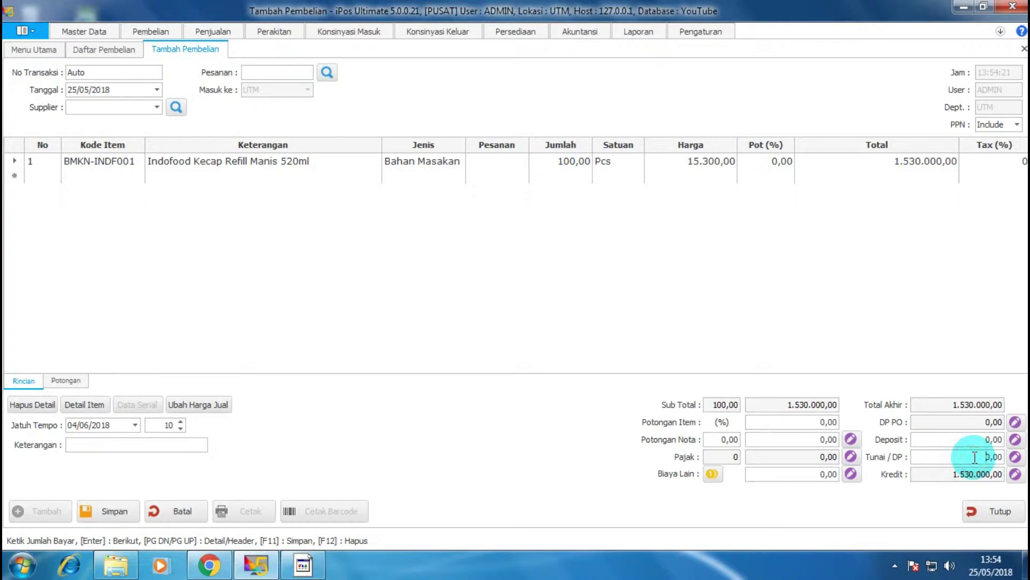
{"action": "left_click_drag", "start_coordinate": [974, 457], "coordinate": [1008, 457]}
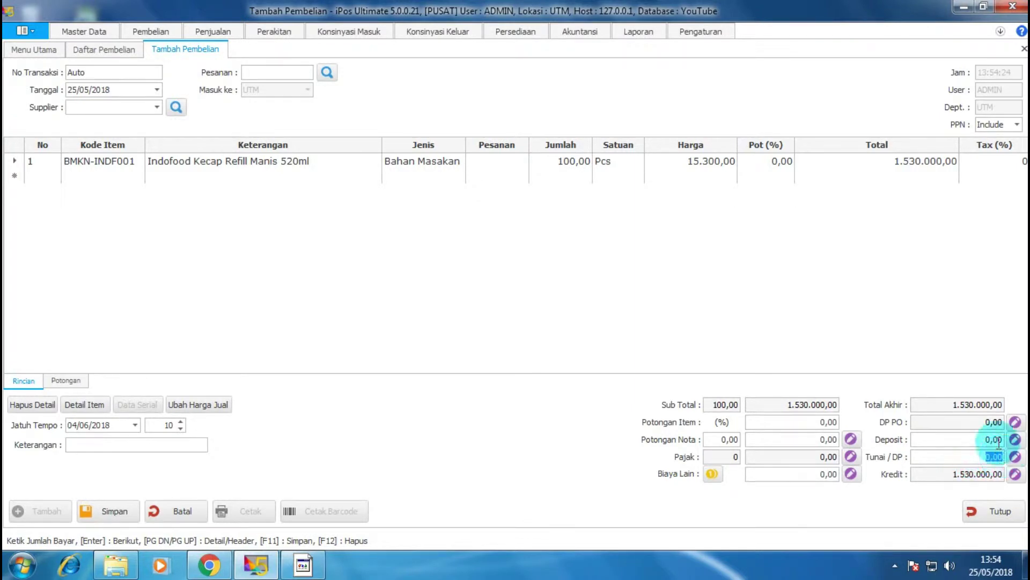
{"action": "type", "text": "500.00"}
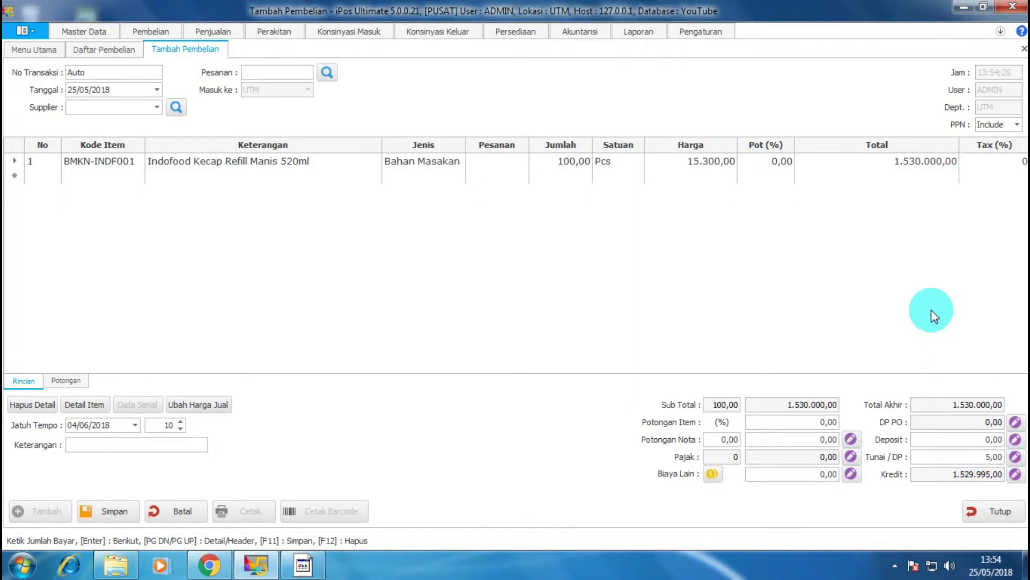
{"action": "type", "text": "0"}
{"action": "left_click", "coordinate": [906, 290]}
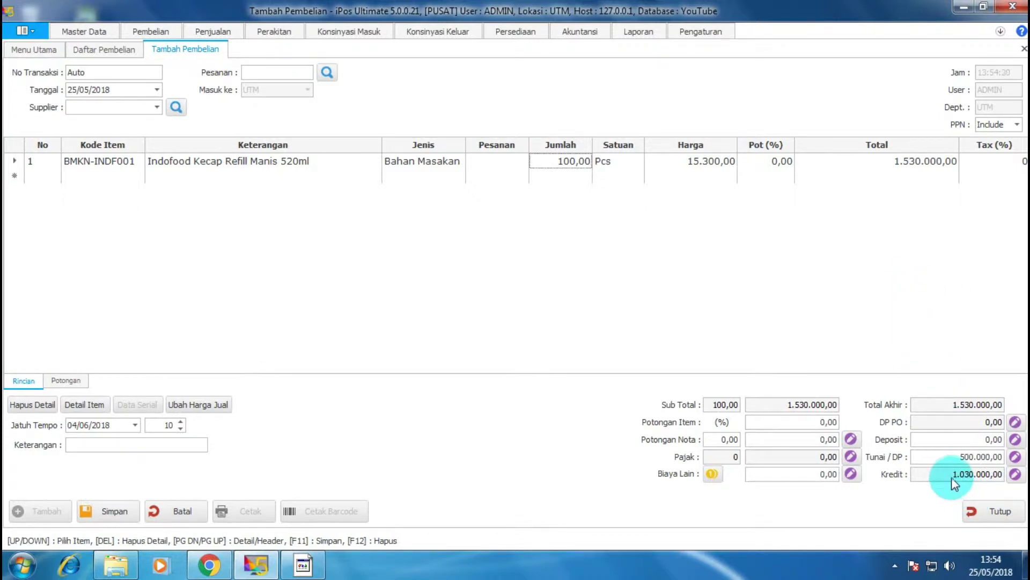
Step: Reset the purchase's cash/down payment to 0 so the whole amount is on credit
{"action": "left_click", "coordinate": [956, 456]}
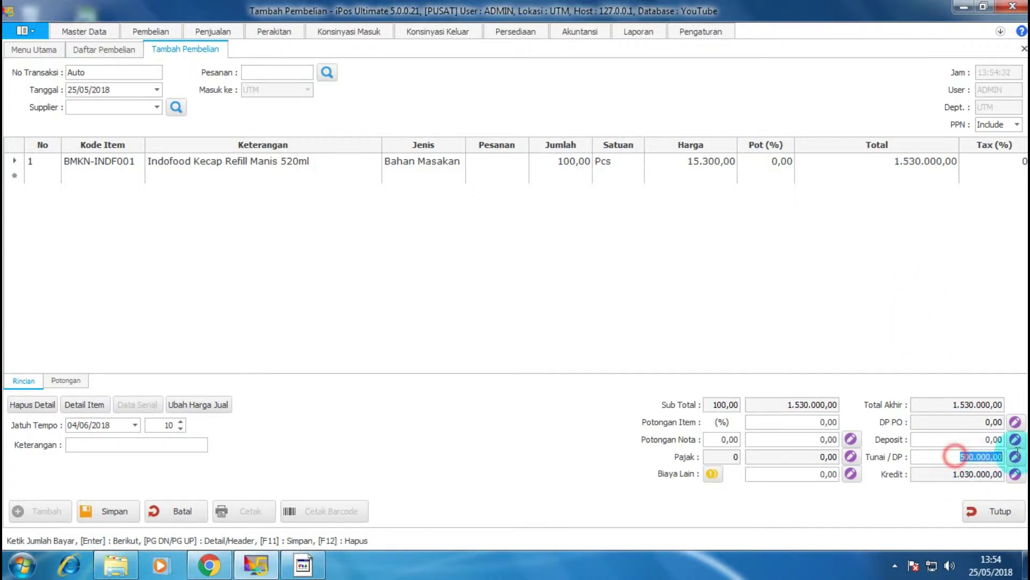
{"action": "type", "text": "0"}
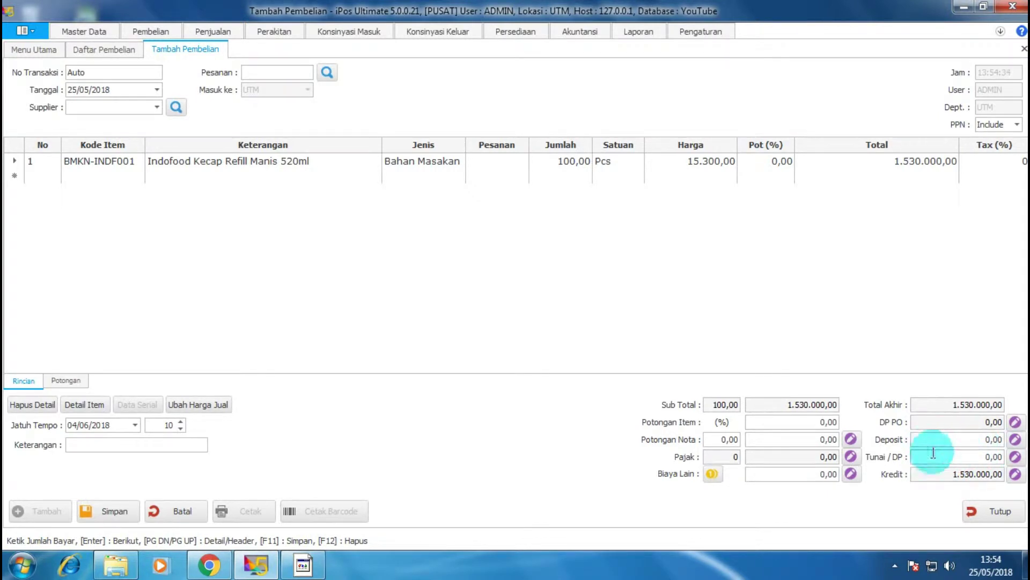
{"action": "left_click", "coordinate": [916, 349]}
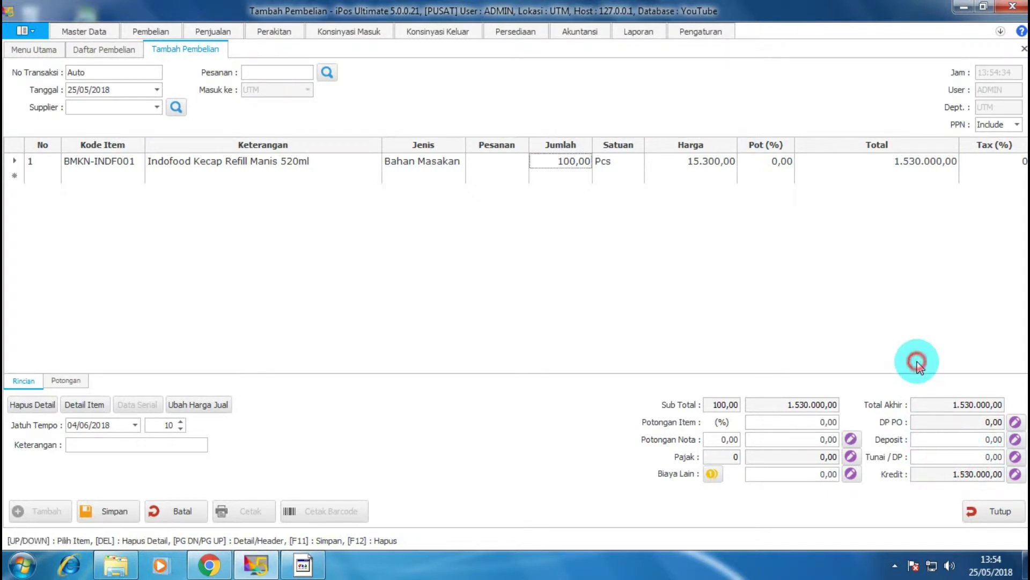
Step: Set the purchase's cash/down payment to 1.530.000 so the full amount is paid in cash
{"action": "left_click", "coordinate": [959, 456]}
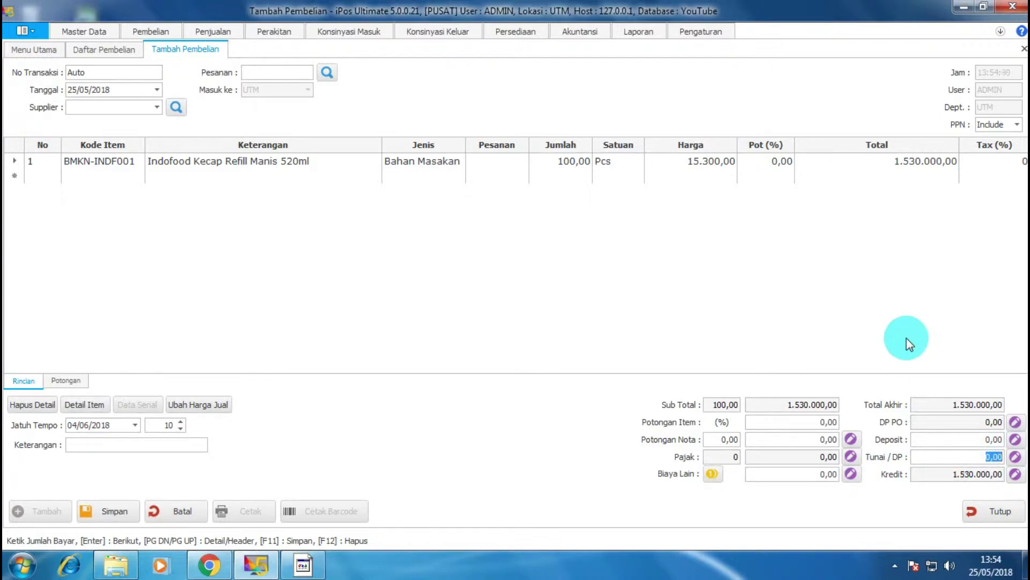
{"action": "type", "text": "1500"}
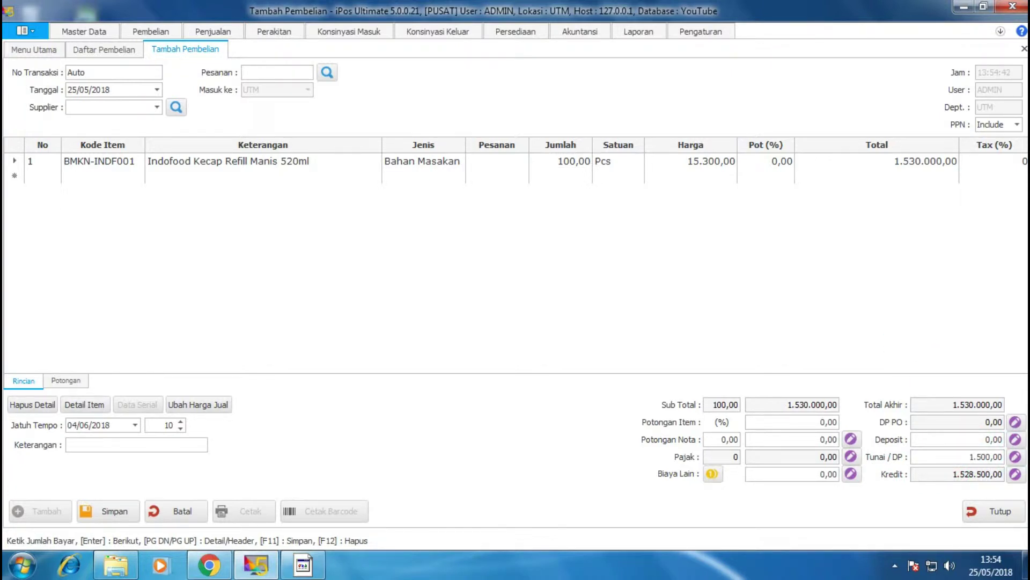
{"action": "key", "text": "BackSpace"}
{"action": "key", "text": "BackSpace"}
{"action": "type", "text": "30.000"}
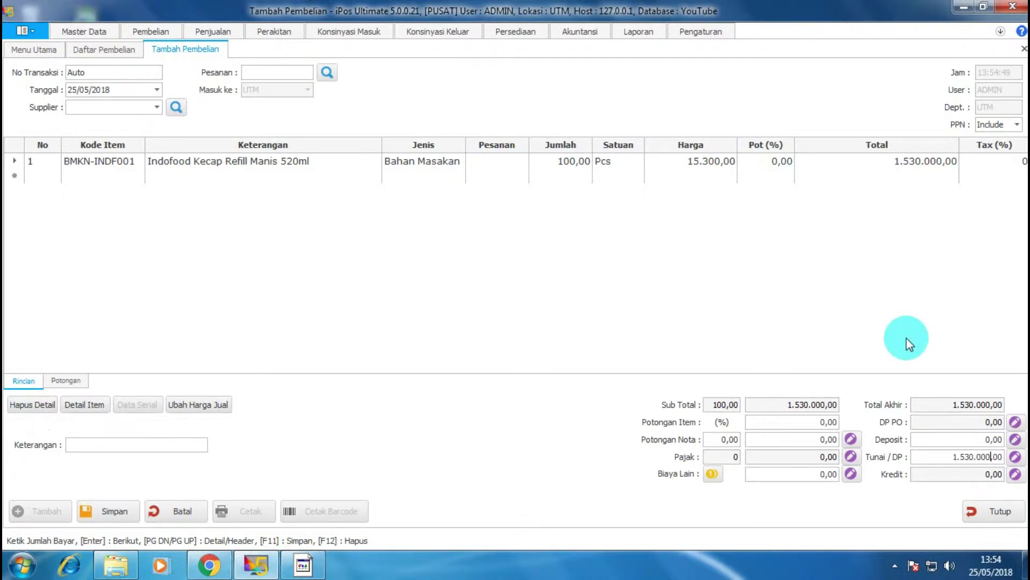
{"action": "key", "text": "Return"}
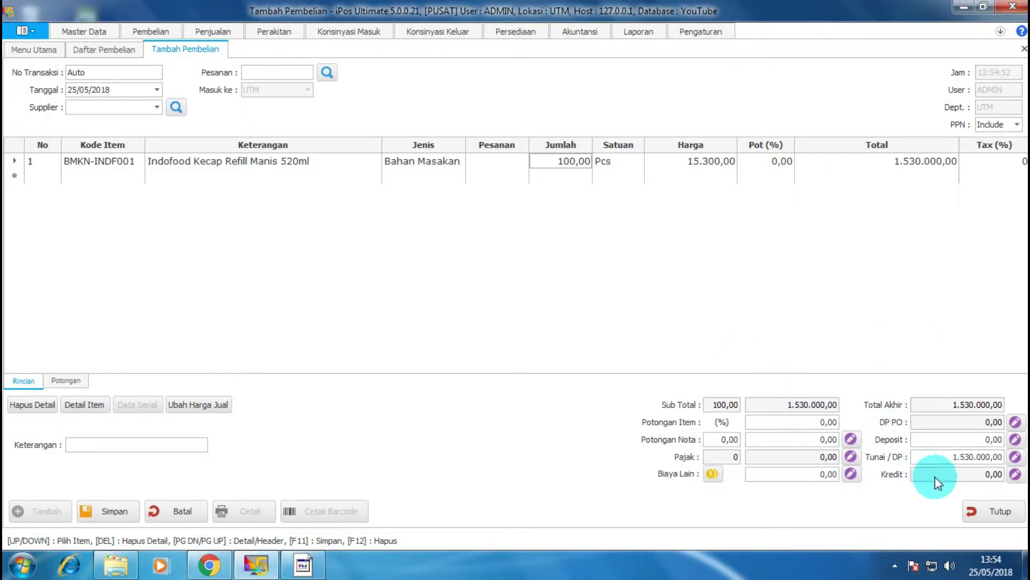
Step: Close the new purchase entry without saving it and open the supplier debt payment list
{"action": "left_click", "coordinate": [996, 508]}
{"action": "left_click", "coordinate": [596, 333]}
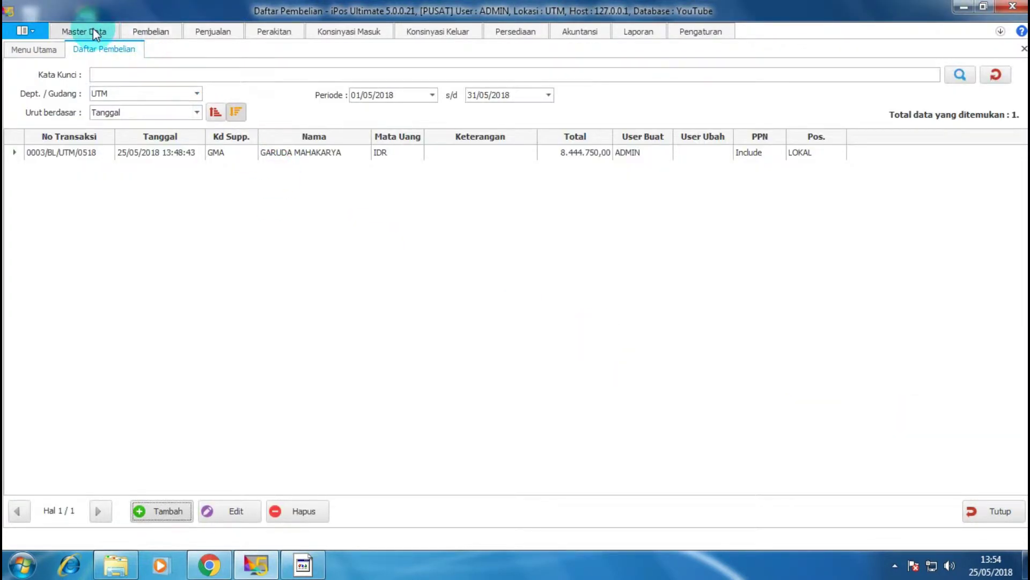
{"action": "left_click", "coordinate": [150, 31]}
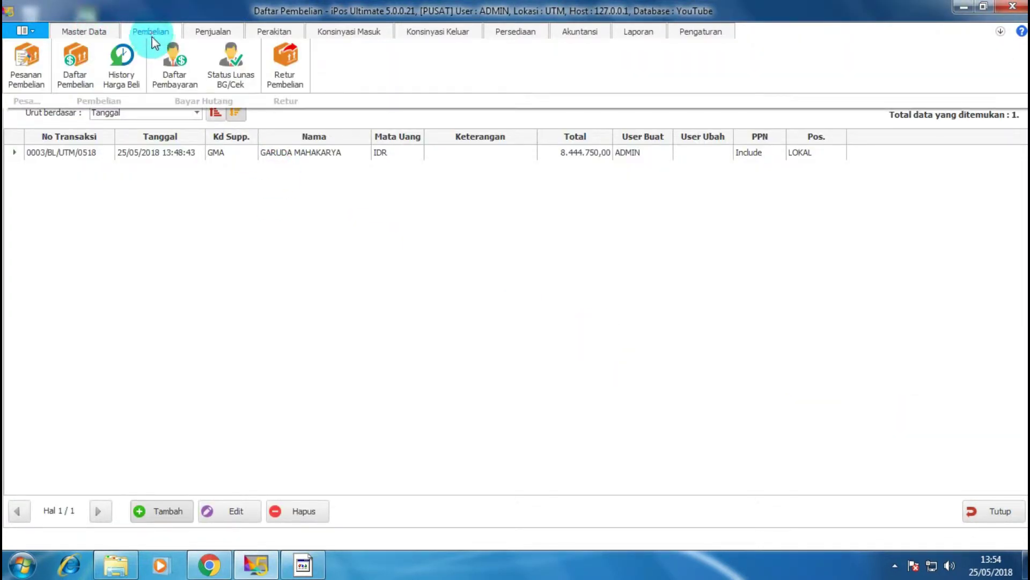
{"action": "left_click", "coordinate": [174, 67]}
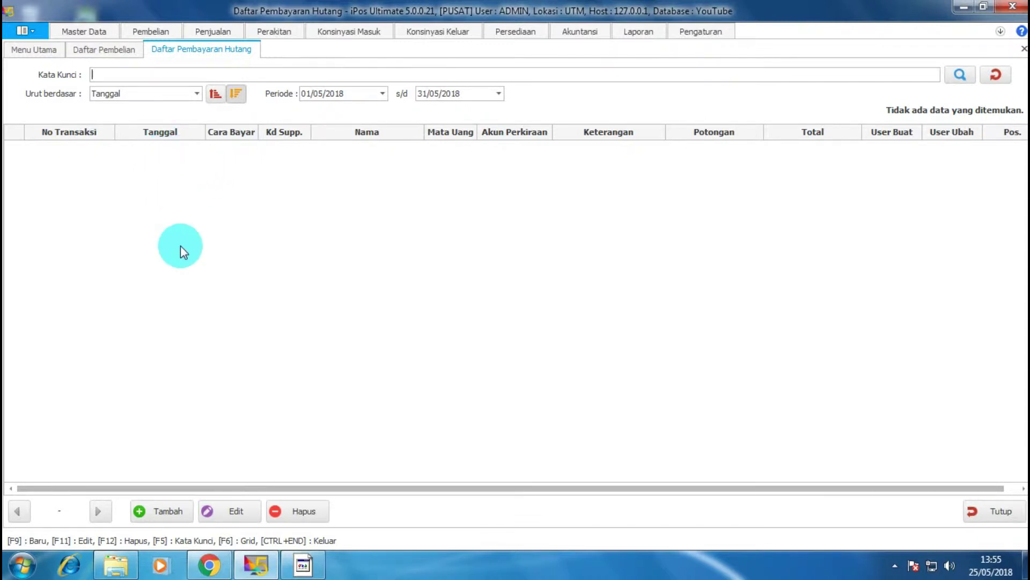
Step: Check the GARUDA MAHAKARYA transaction in the purchase list and return to the debt payment list
{"action": "left_click", "coordinate": [127, 49]}
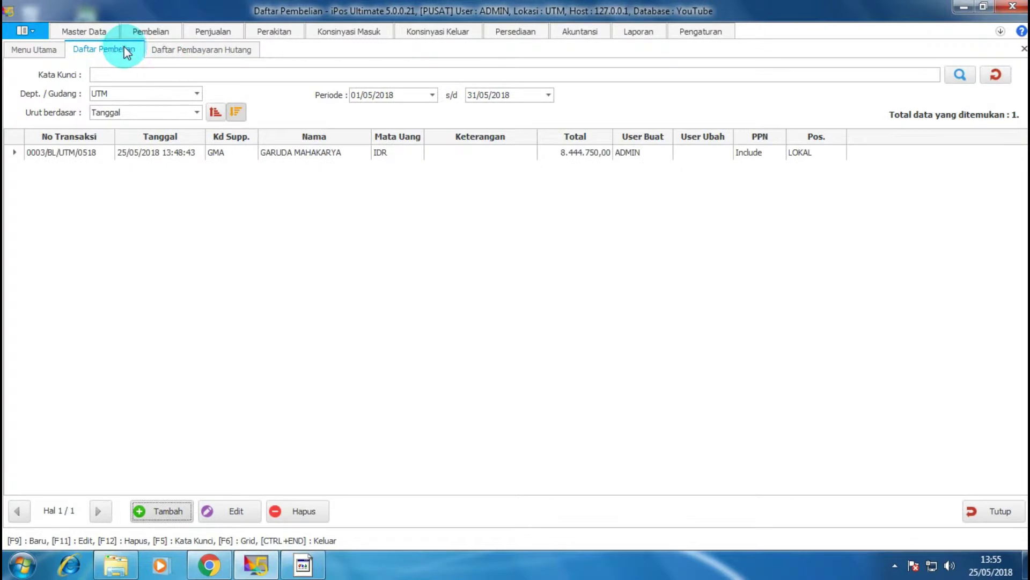
{"action": "left_click", "coordinate": [332, 156]}
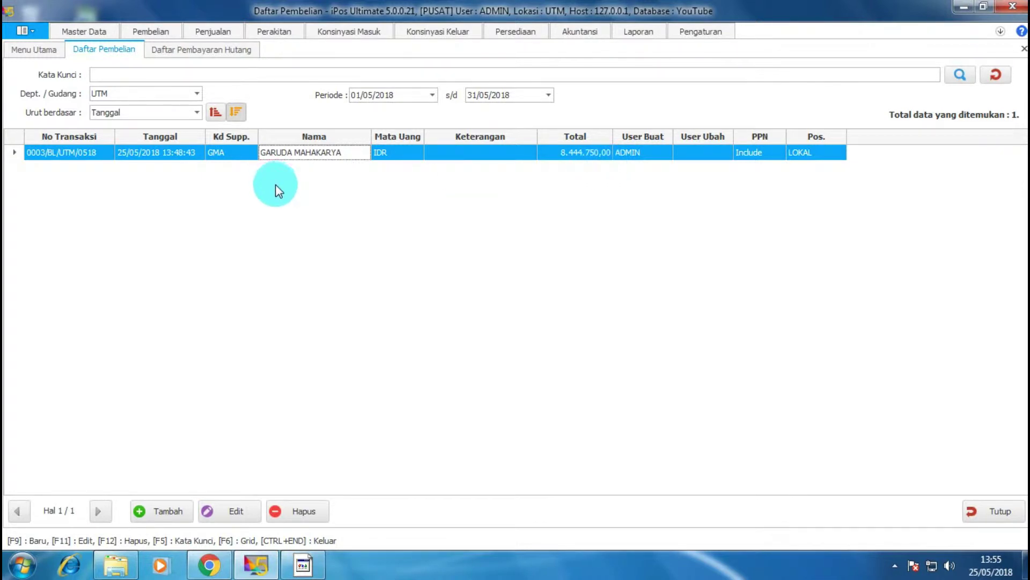
{"action": "left_click", "coordinate": [201, 54]}
{"action": "left_click", "coordinate": [166, 33]}
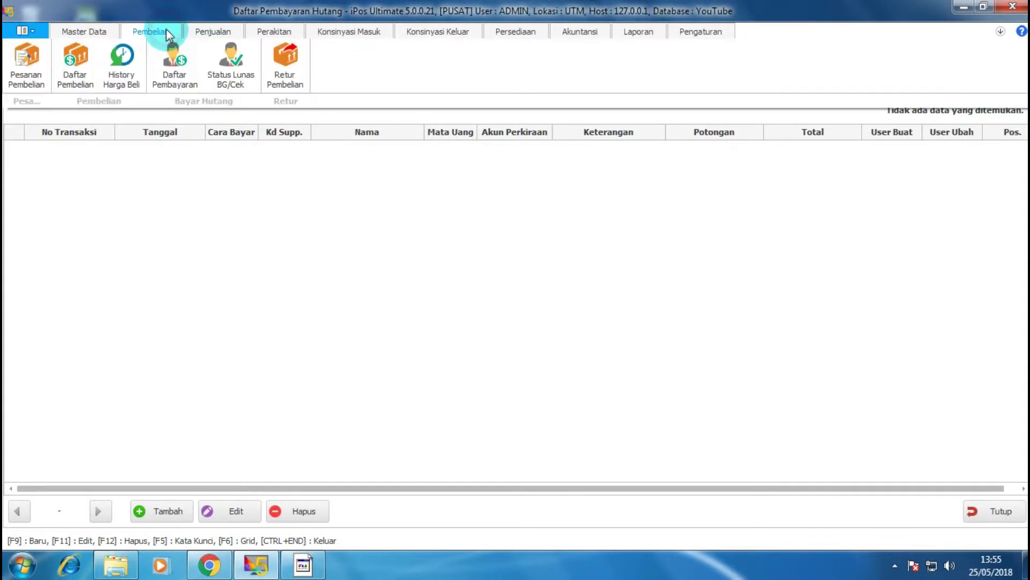
{"action": "left_click", "coordinate": [344, 183]}
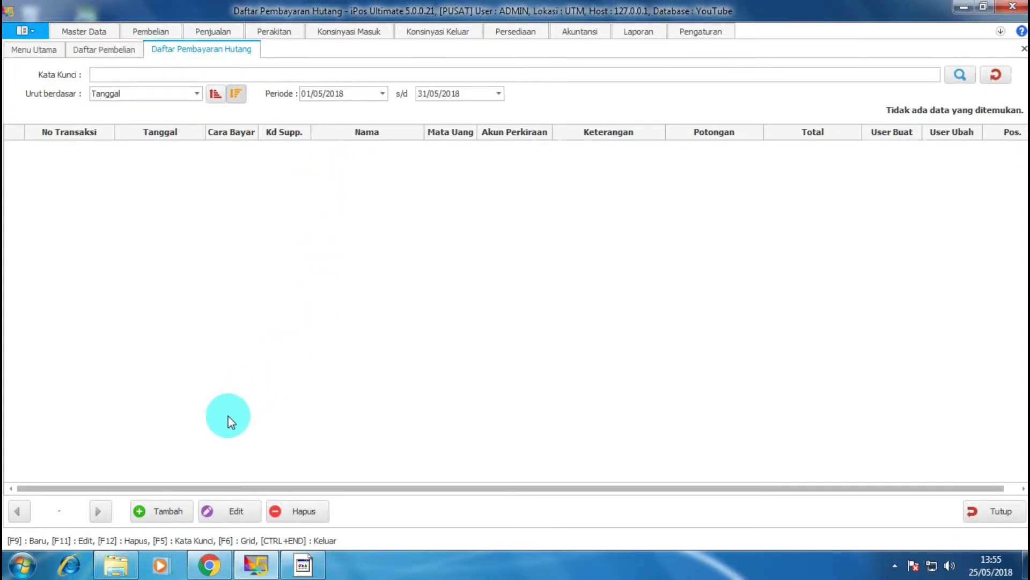
Step: Start a new debt payment entry and choose ELANG PERKASA as the supplier
{"action": "left_click", "coordinate": [173, 511]}
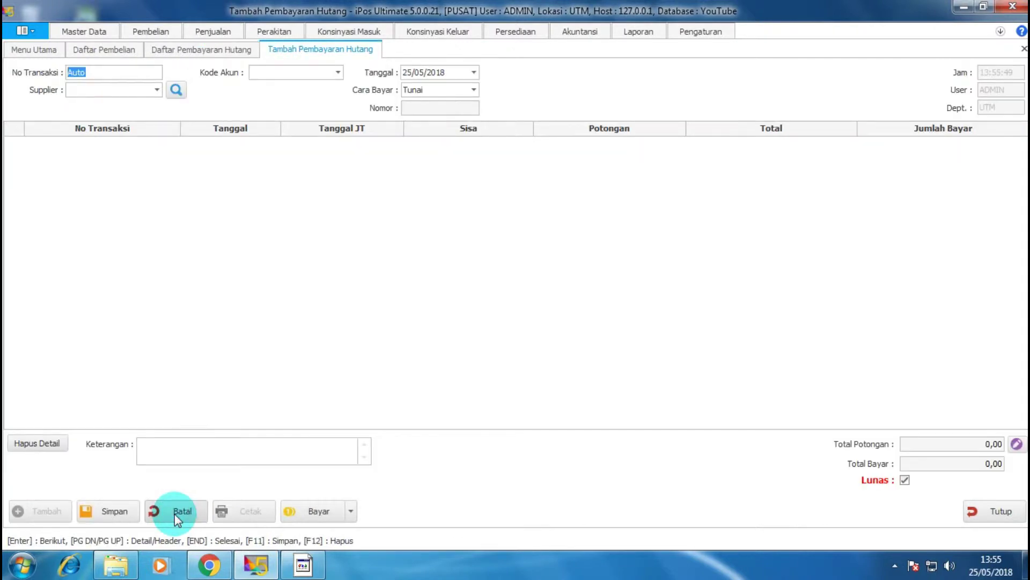
{"action": "left_click", "coordinate": [225, 208]}
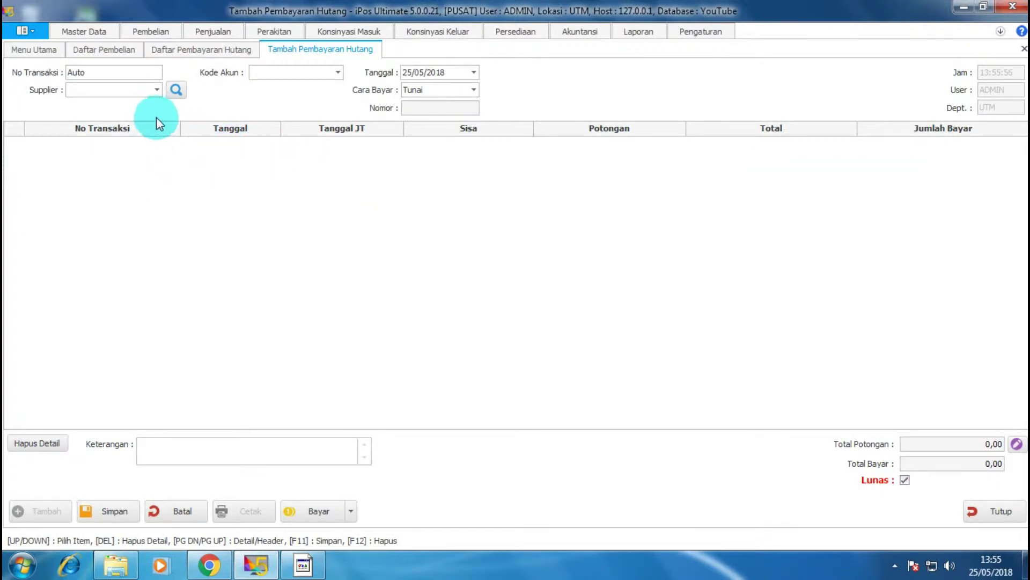
{"action": "left_click", "coordinate": [157, 89]}
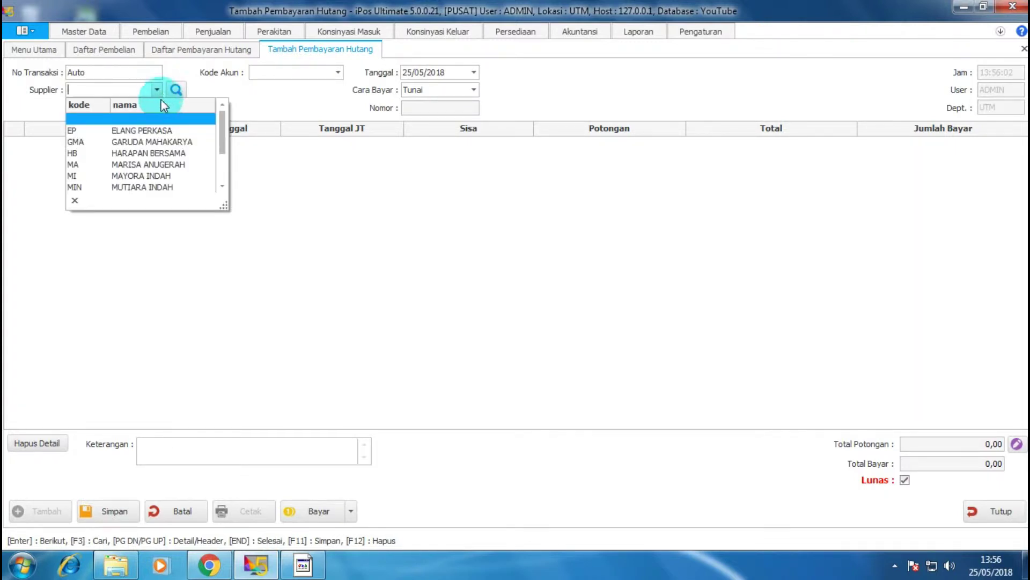
{"action": "left_click", "coordinate": [159, 129]}
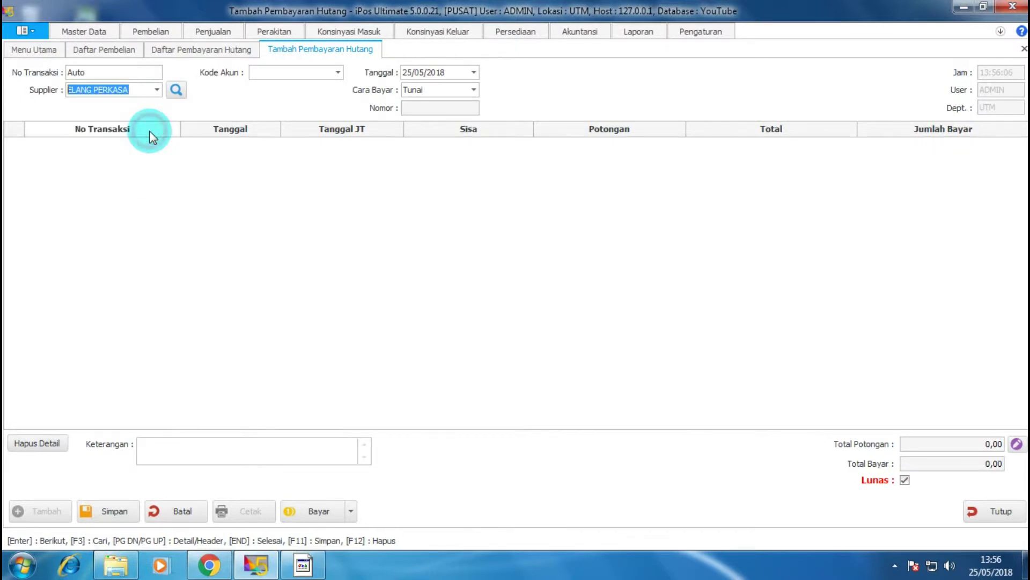
Step: Change the payment's supplier to HARAPAN BERSAMA and select its outstanding purchase transaction
{"action": "left_click", "coordinate": [157, 90]}
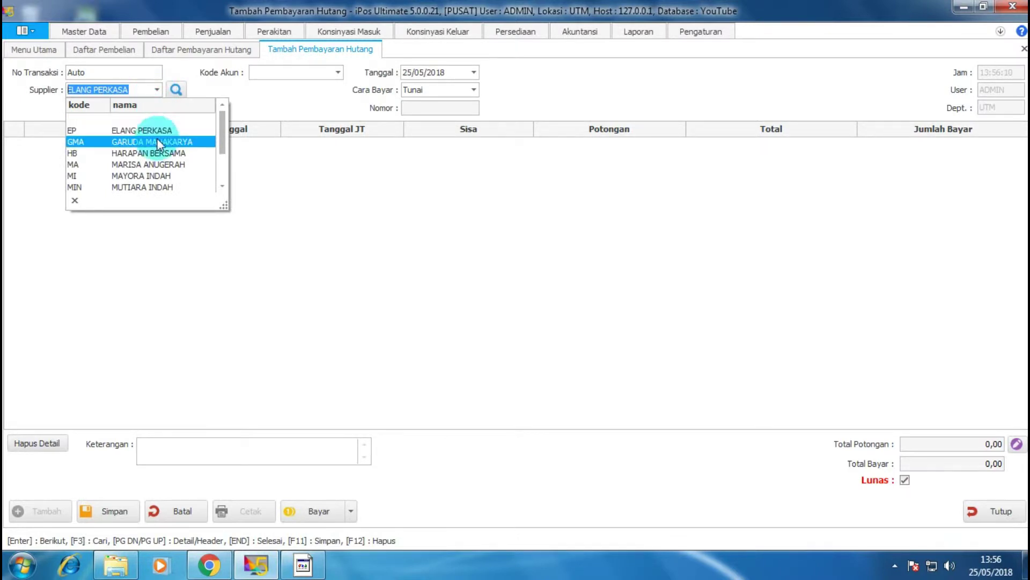
{"action": "left_click", "coordinate": [158, 153]}
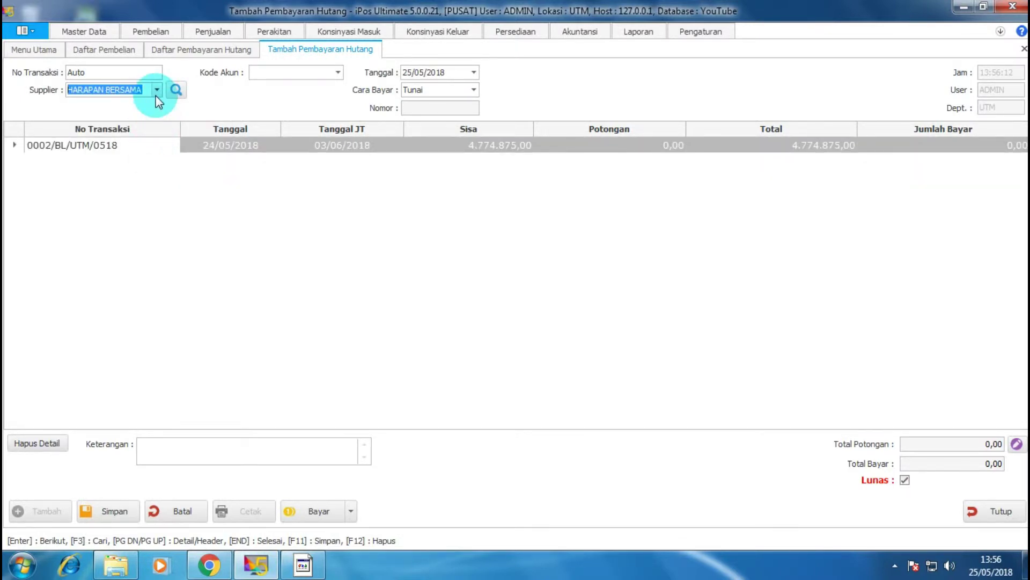
{"action": "left_click", "coordinate": [209, 145]}
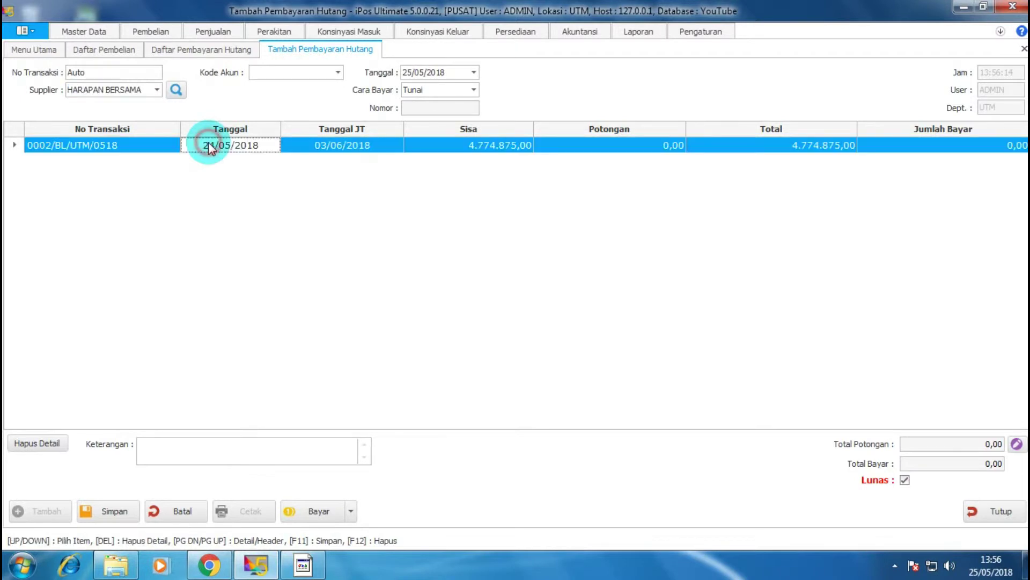
Step: Check the outstanding purchases of suppliers MARISA ANUGERAH, MAYORA INDAH and MUTIARA INDAH in the payment entry
{"action": "left_click", "coordinate": [157, 90]}
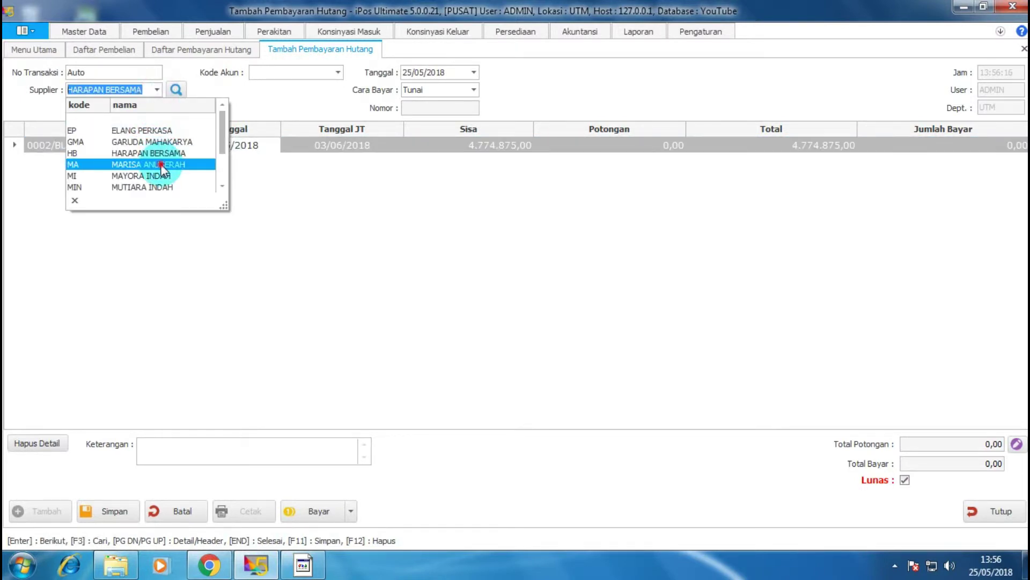
{"action": "left_click", "coordinate": [162, 168]}
{"action": "left_click", "coordinate": [157, 90]}
{"action": "left_click", "coordinate": [153, 166]}
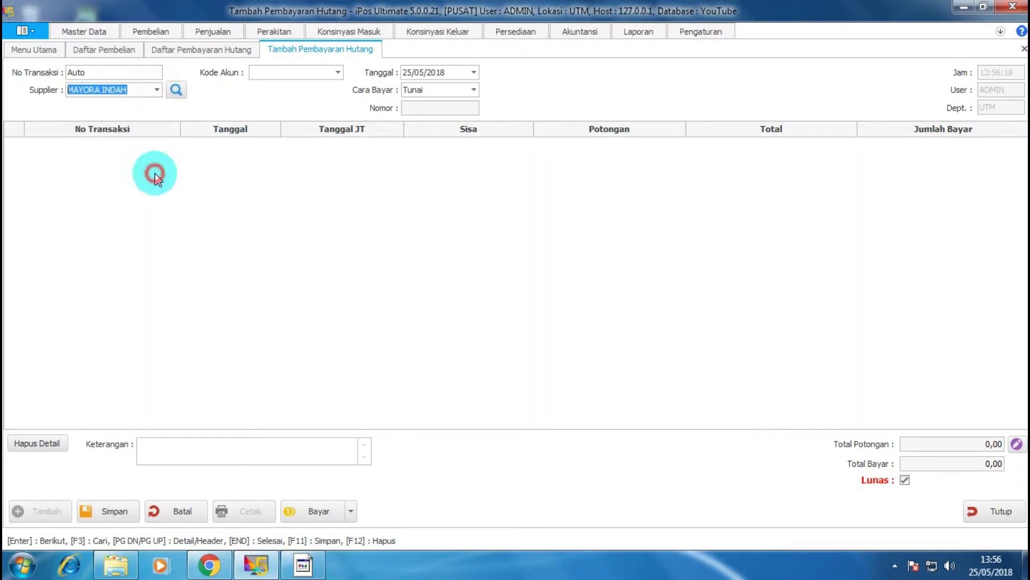
{"action": "left_click", "coordinate": [156, 90]}
{"action": "left_click", "coordinate": [161, 186]}
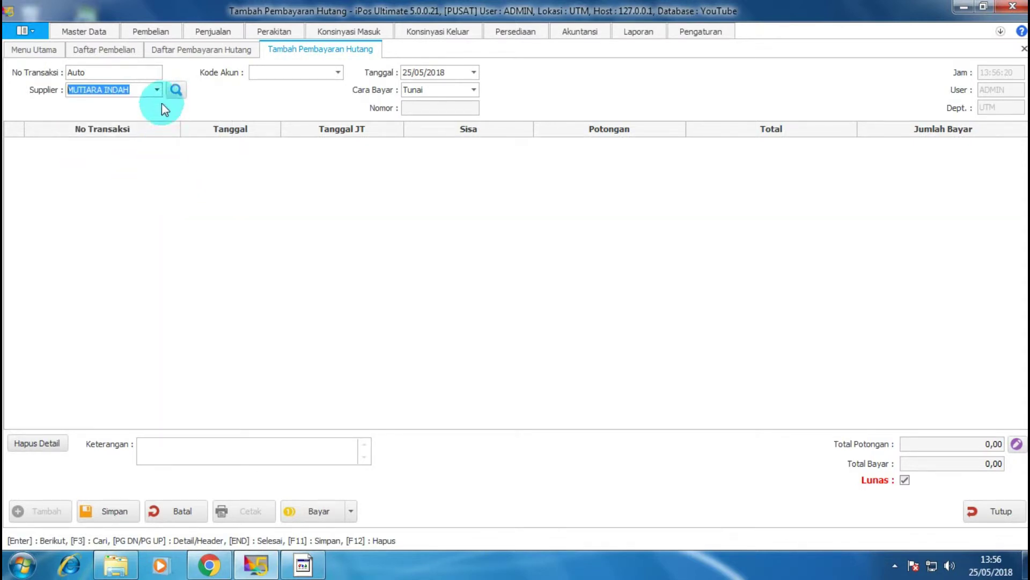
Step: Set the payment's supplier to GARUDA MAHAKARYA and select its outstanding purchase transaction
{"action": "left_click", "coordinate": [157, 90]}
{"action": "left_click", "coordinate": [159, 142]}
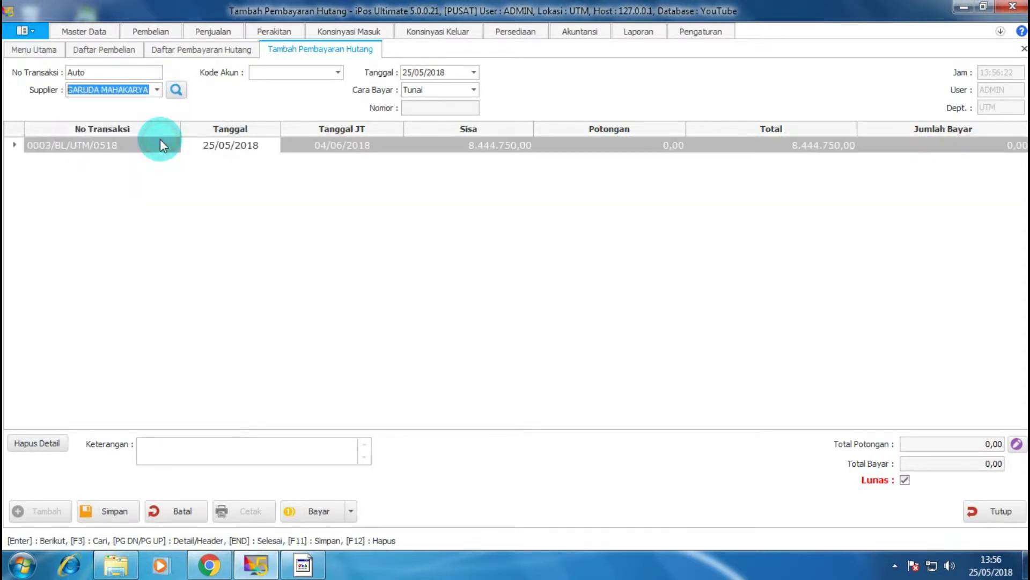
{"action": "left_click", "coordinate": [466, 161]}
Step: Check the GARUDA MAHAKARYA transaction in the purchase list, and reselect that supplier in the debt payment entry
{"action": "left_click", "coordinate": [127, 49]}
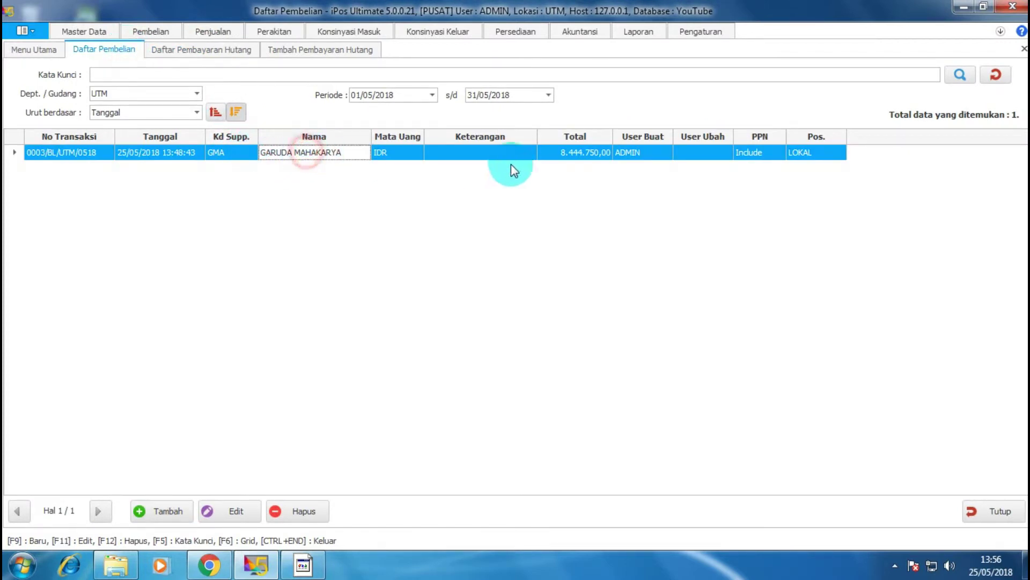
{"action": "left_click", "coordinate": [285, 50]}
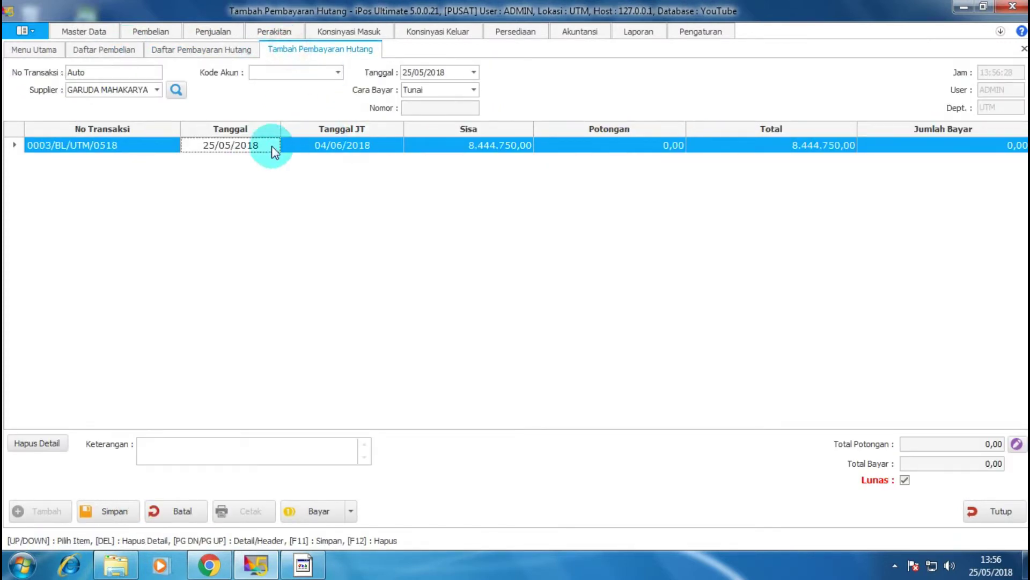
{"action": "left_click", "coordinate": [156, 89]}
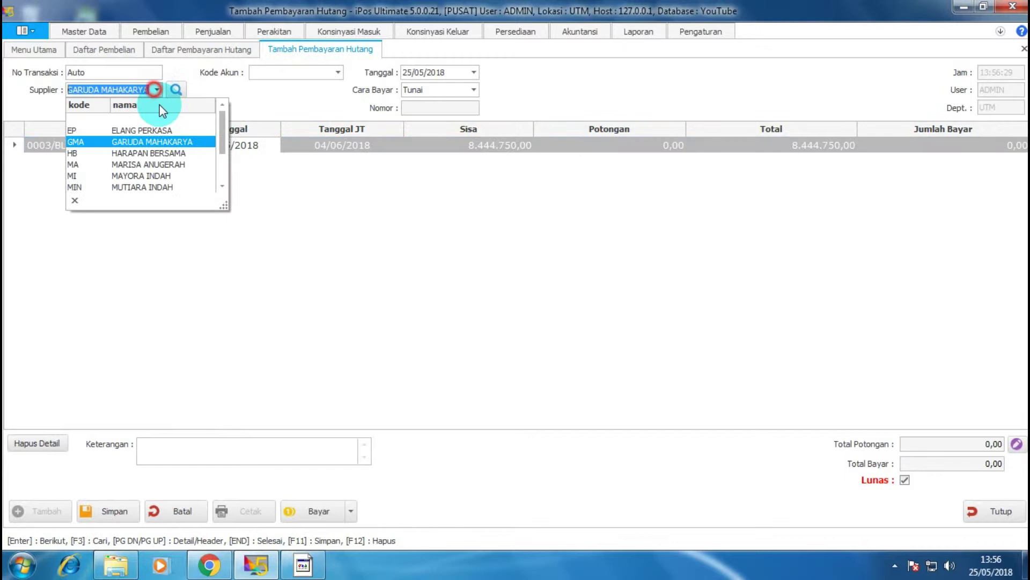
{"action": "left_click", "coordinate": [163, 139]}
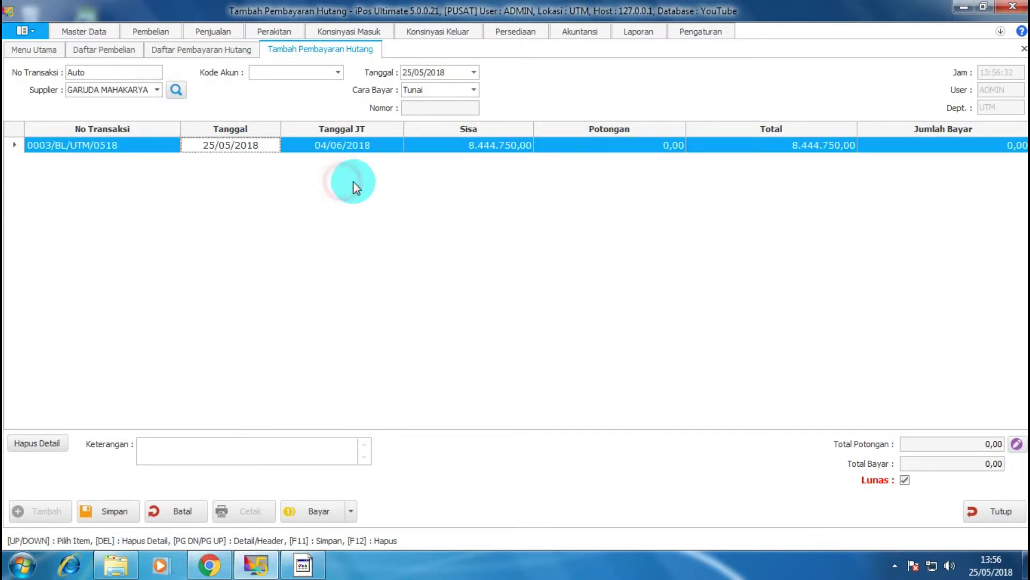
{"action": "left_click", "coordinate": [369, 166]}
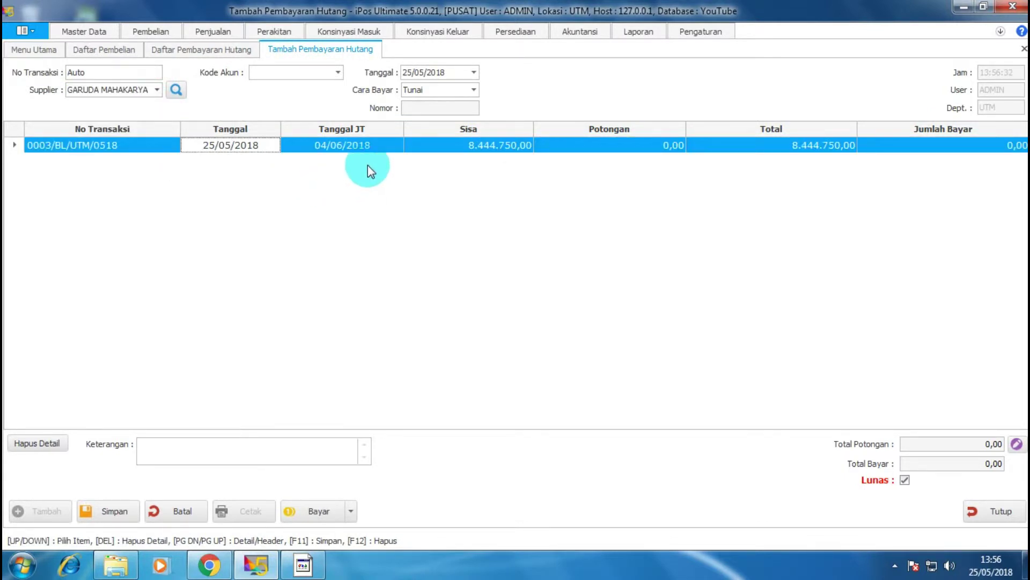
Step: Set the payment's account code to 1-1110 - KAS KECIL
{"action": "left_click", "coordinate": [338, 73]}
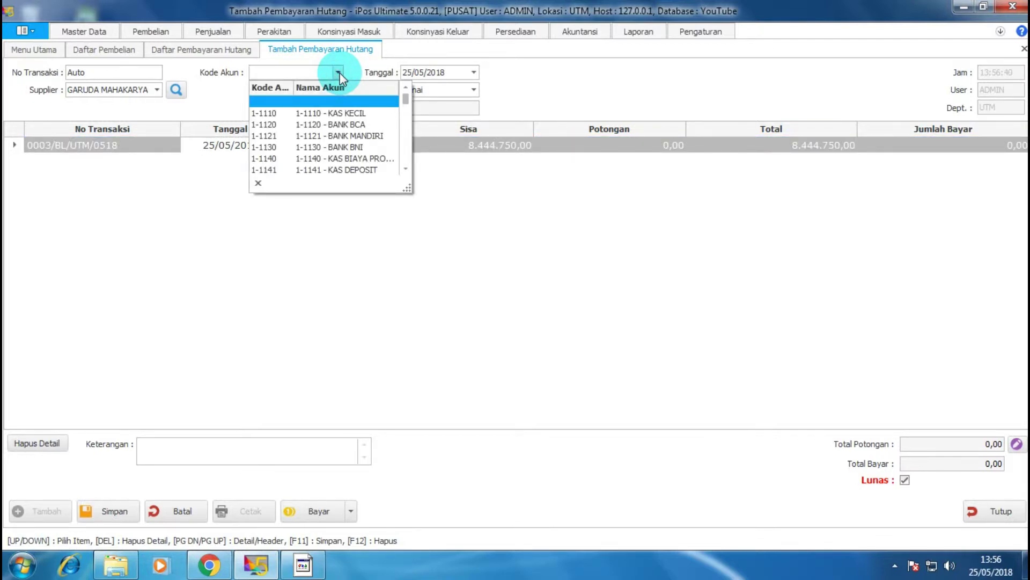
{"action": "left_click", "coordinate": [362, 113]}
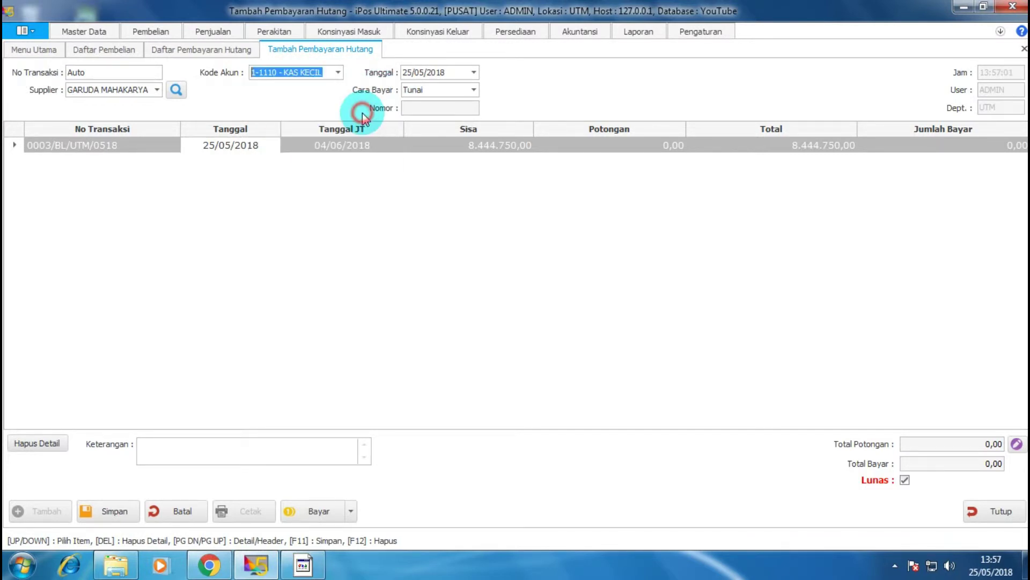
{"action": "left_click", "coordinate": [565, 191]}
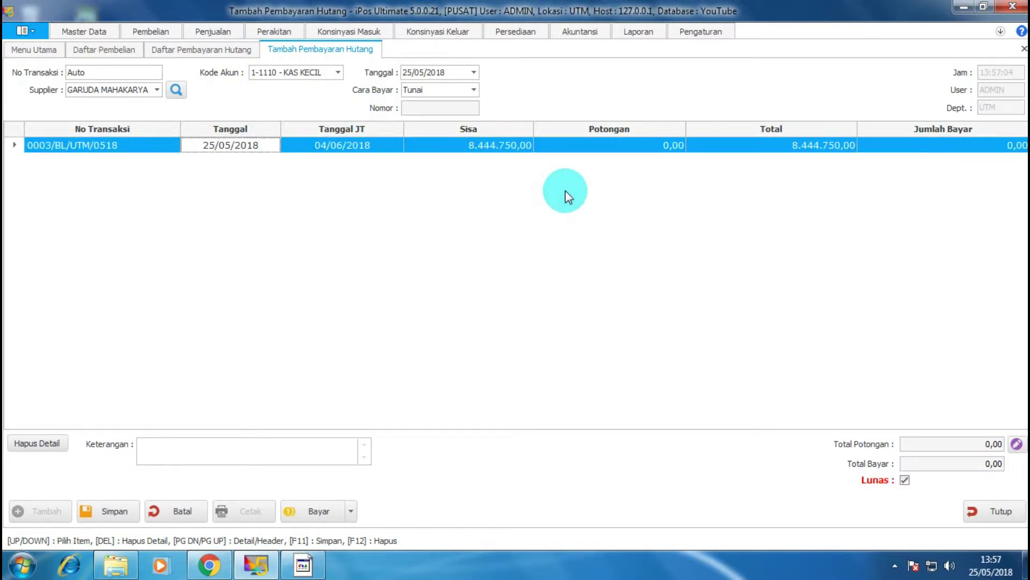
Step: Review the available payment methods and choose Tunai for the debt payment
{"action": "left_click", "coordinate": [475, 88]}
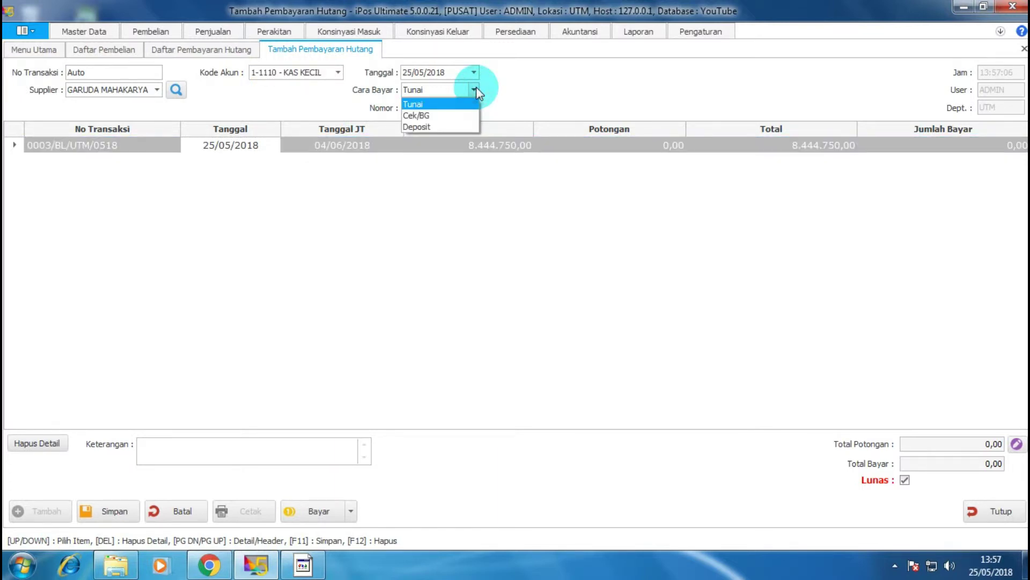
{"action": "left_click", "coordinate": [475, 89]}
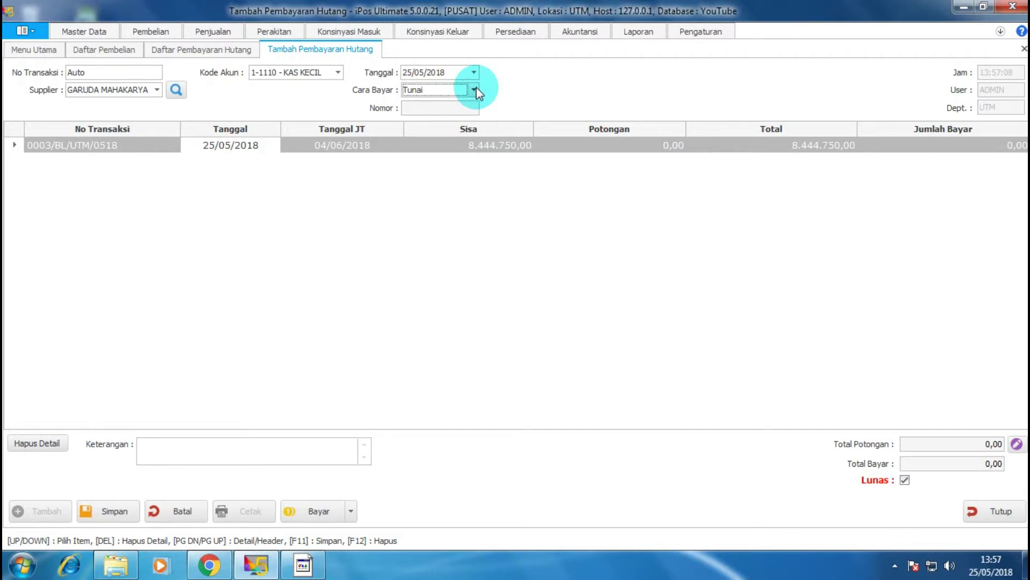
{"action": "left_click", "coordinate": [476, 89]}
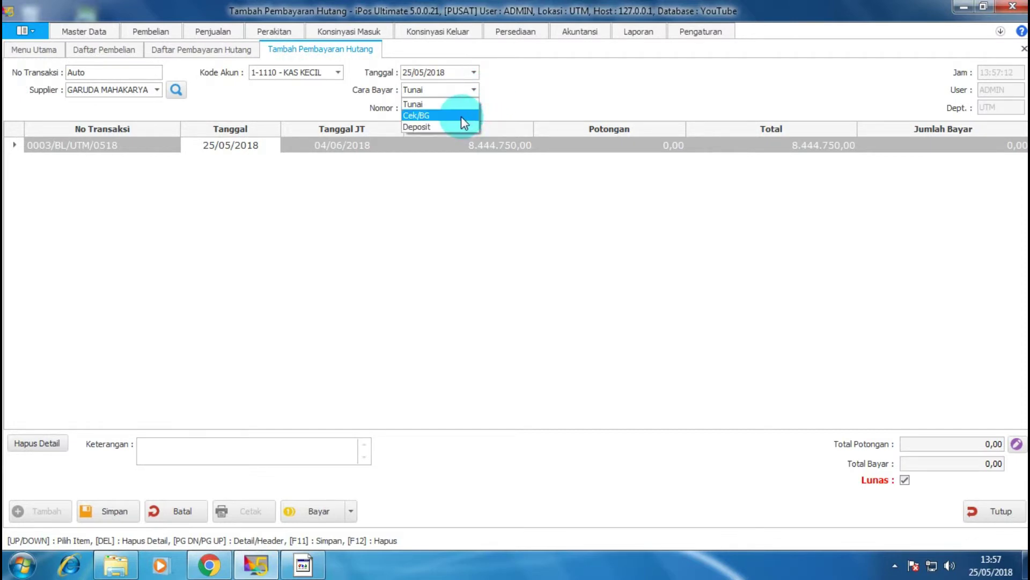
{"action": "key", "text": "Escape"}
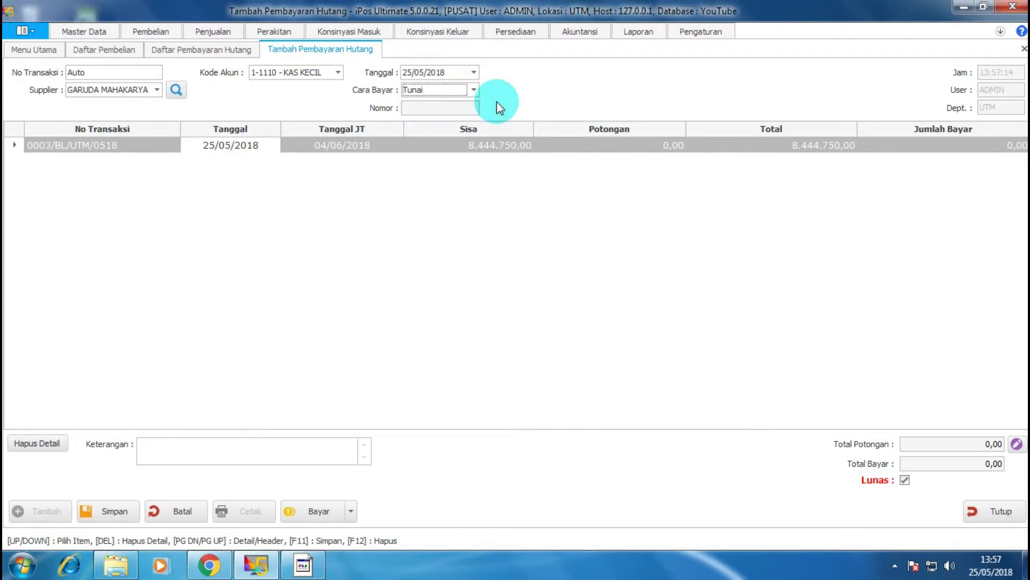
{"action": "left_click", "coordinate": [472, 89]}
{"action": "left_click", "coordinate": [469, 105]}
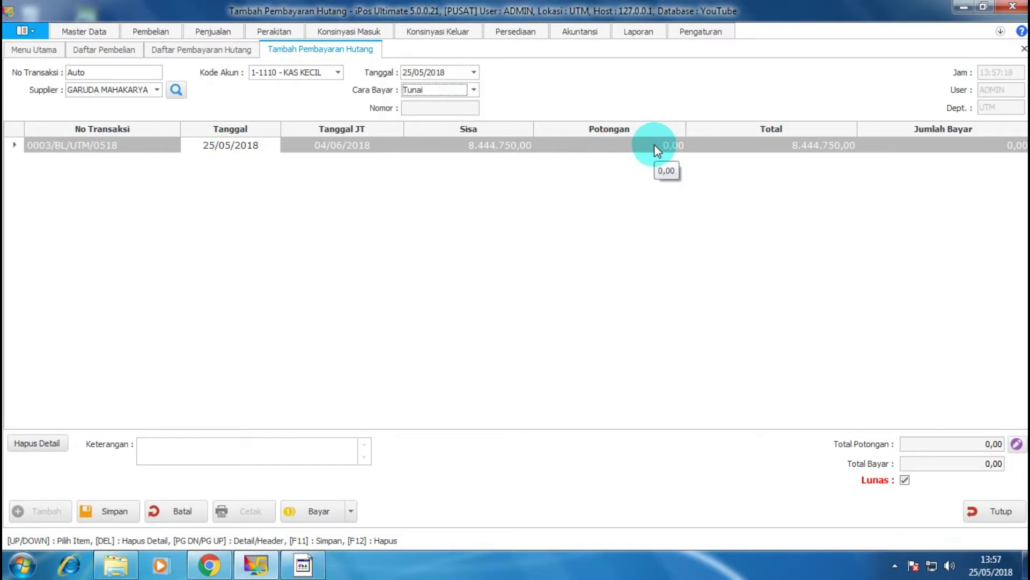
Step: Enter 4.000.000 as the amount paid for the GARUDA MAHAKARYA purchase
{"action": "left_click", "coordinate": [761, 145]}
{"action": "left_click", "coordinate": [960, 155]}
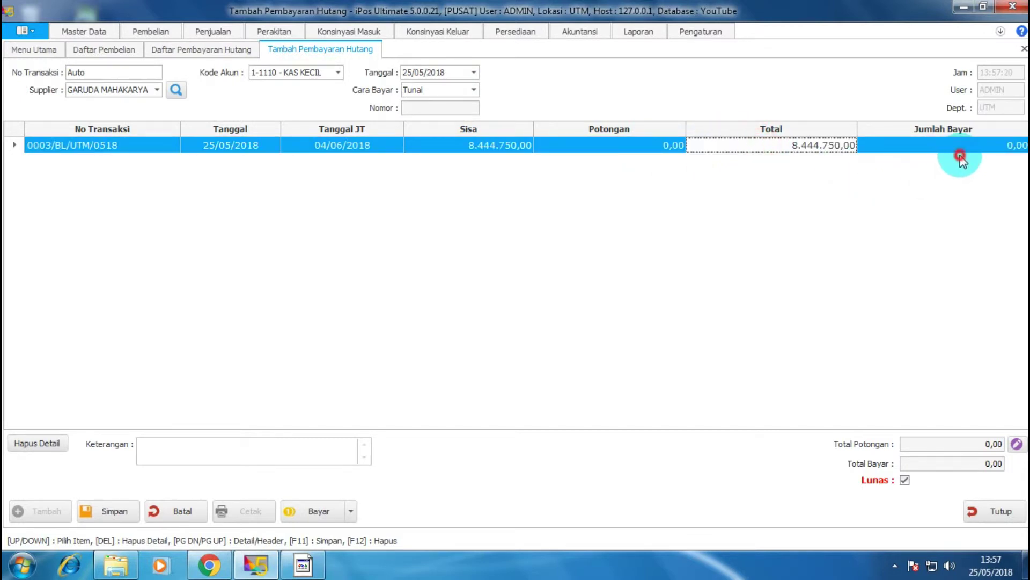
{"action": "left_click", "coordinate": [973, 148]}
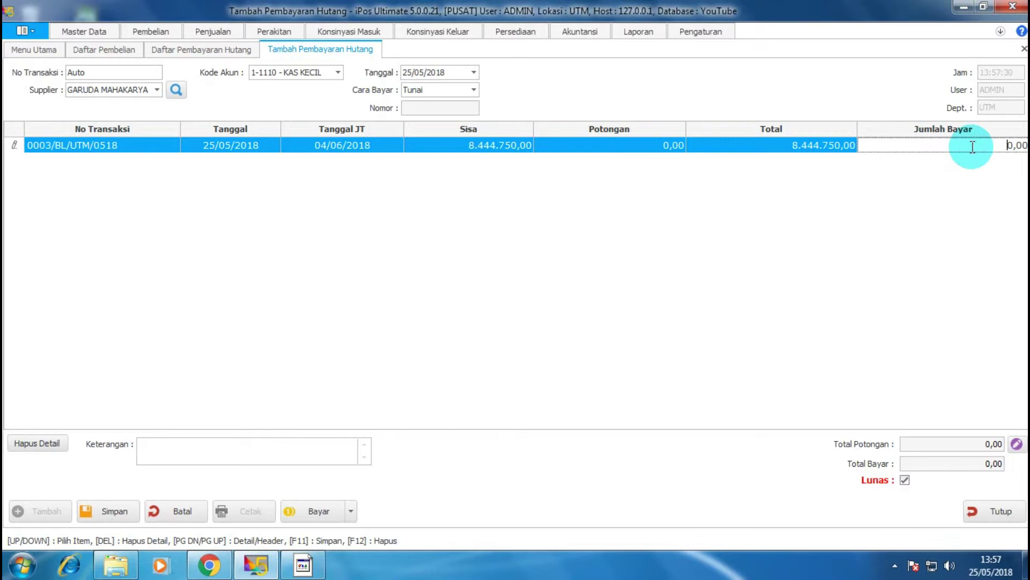
{"action": "left_click", "coordinate": [972, 146]}
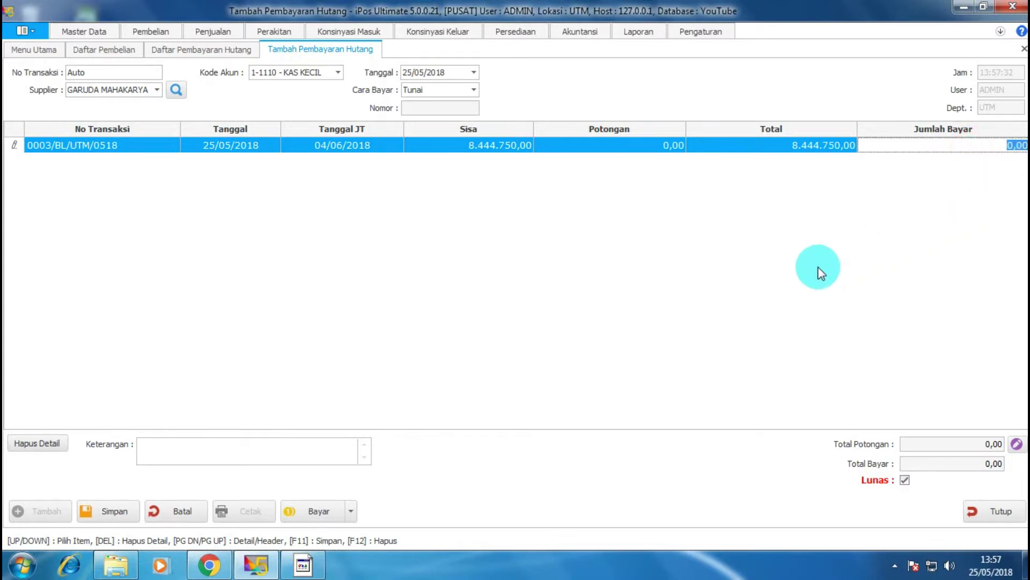
{"action": "type", "text": "4000000"}
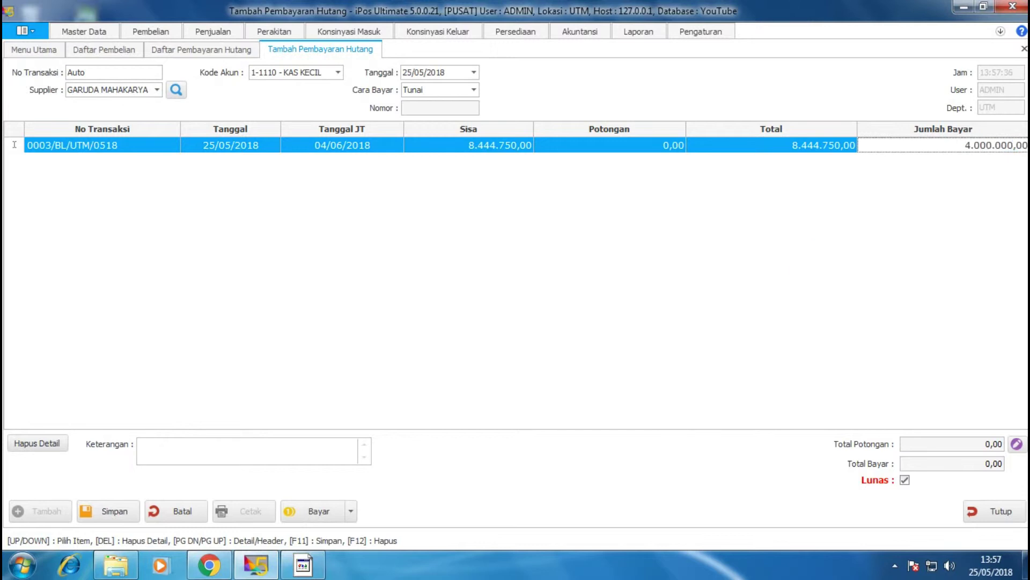
{"action": "left_click", "coordinate": [756, 315]}
{"action": "left_click", "coordinate": [772, 311]}
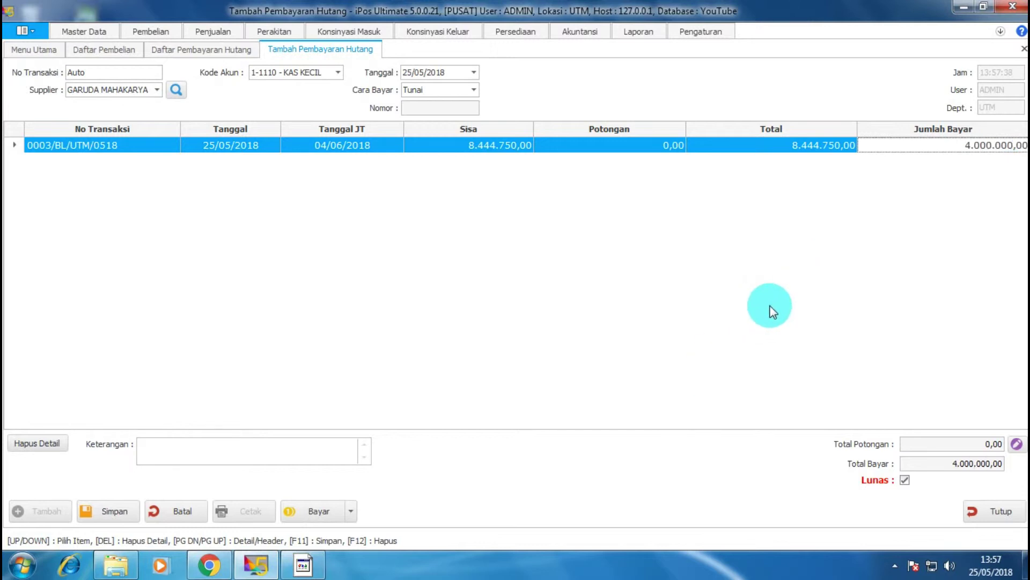
{"action": "left_click", "coordinate": [981, 466]}
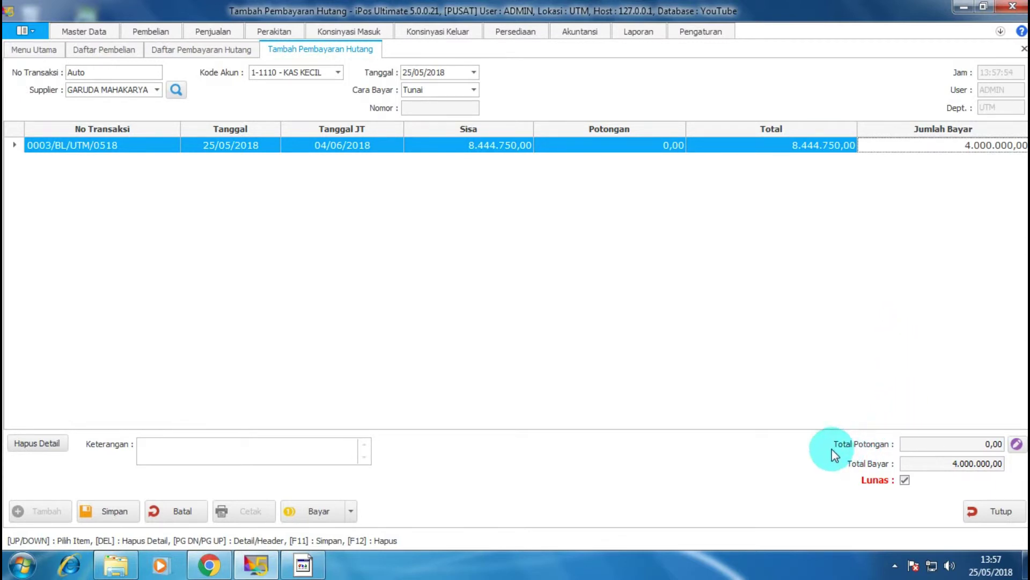
Step: Accept 7-4000 KERINGANAN HUTANG as the discount account and set the purchase's discount to 200.000
{"action": "left_click", "coordinate": [1017, 444]}
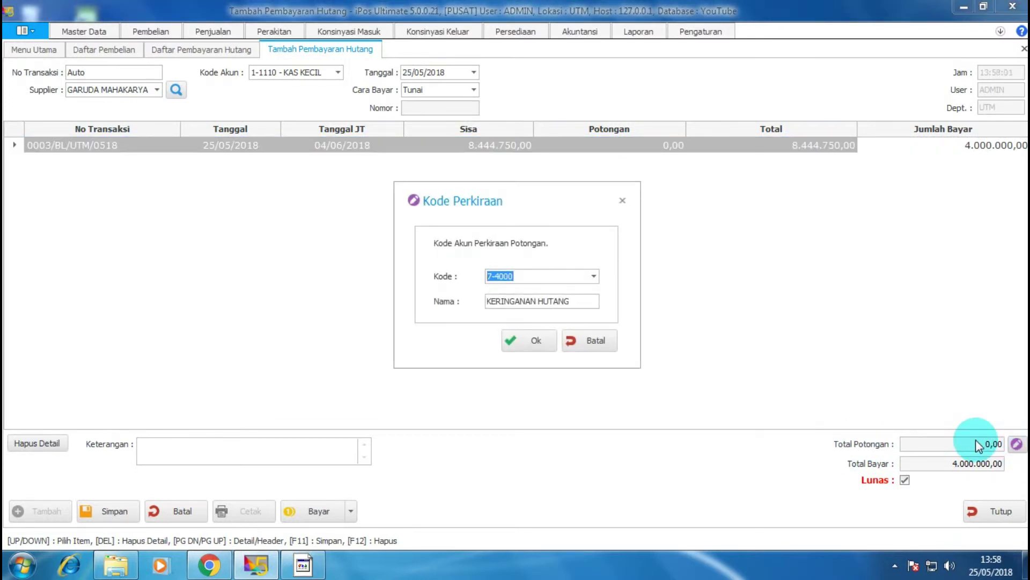
{"action": "left_click", "coordinate": [527, 340]}
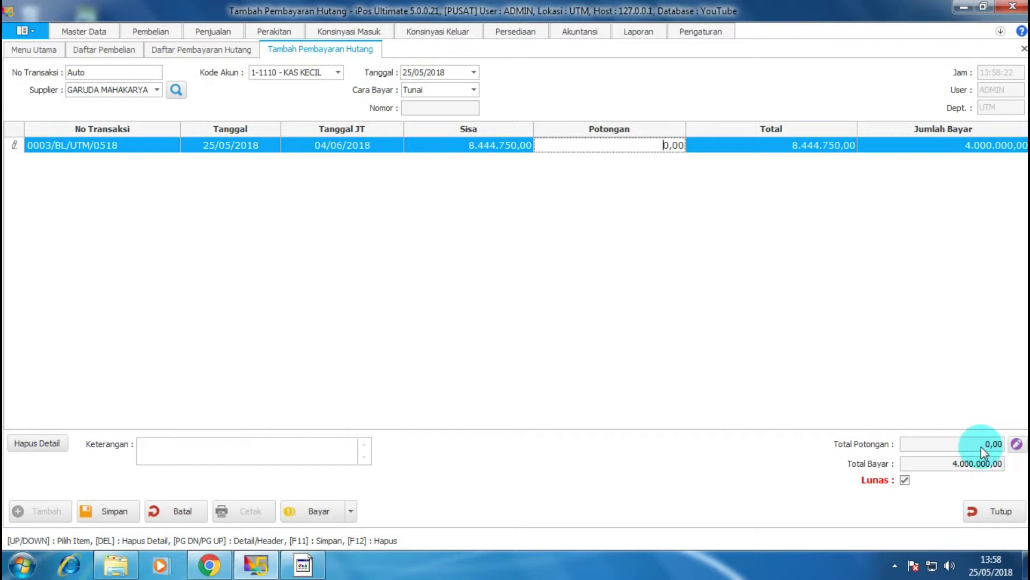
{"action": "left_click", "coordinate": [632, 149]}
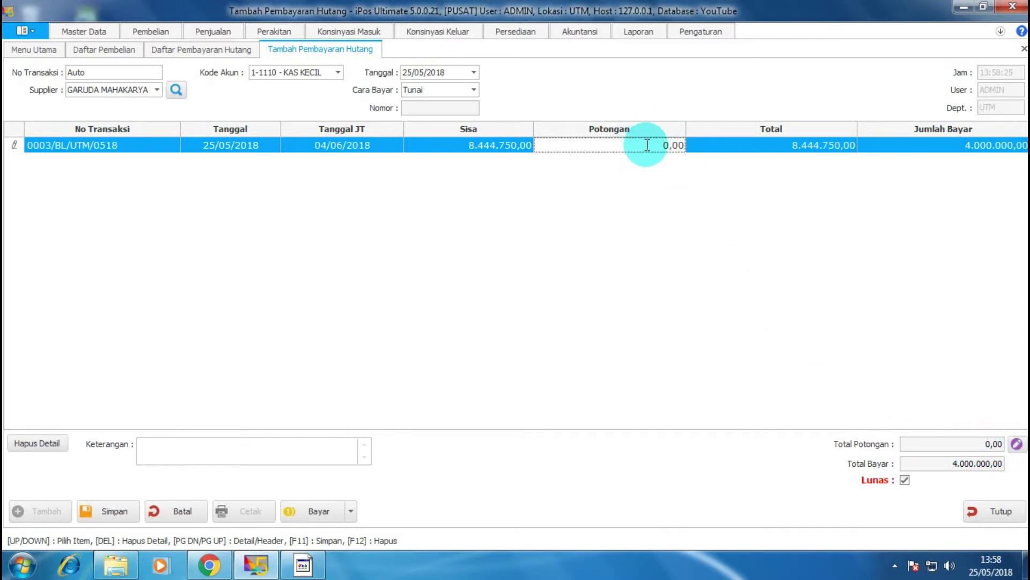
{"action": "left_click", "coordinate": [651, 143]}
{"action": "double_click", "coordinate": [667, 144]}
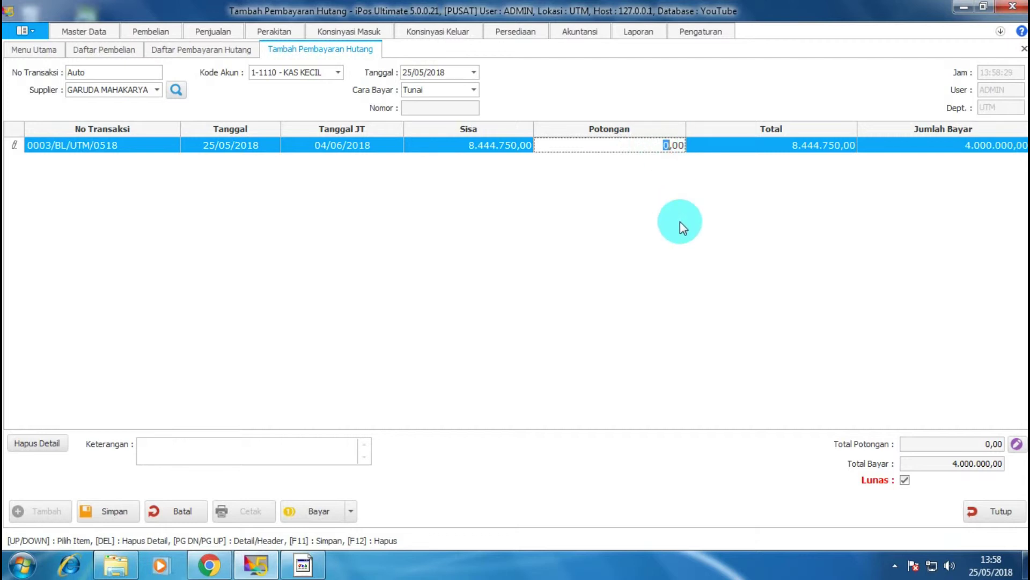
{"action": "type", "text": "200.000"}
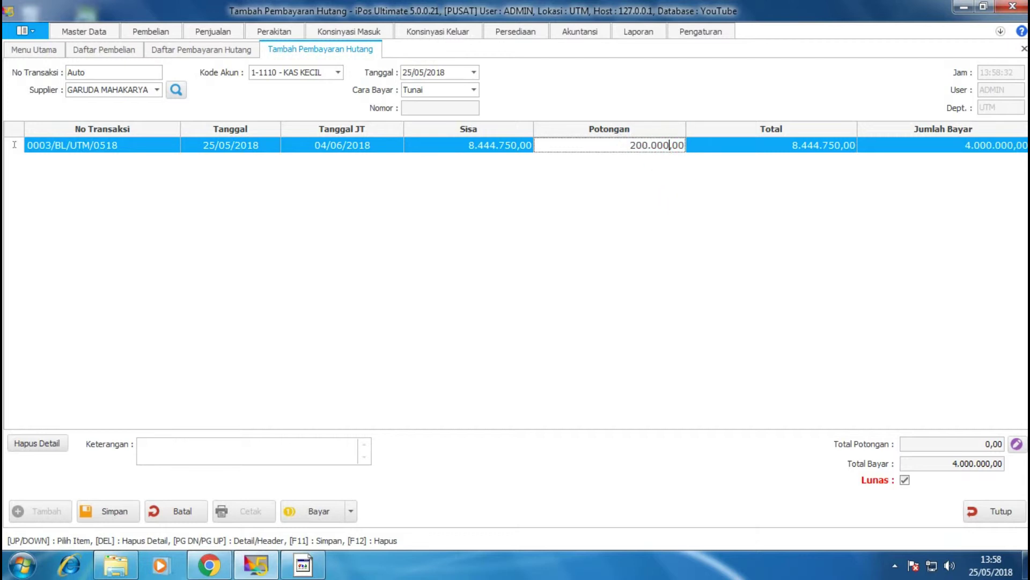
{"action": "left_click", "coordinate": [735, 336]}
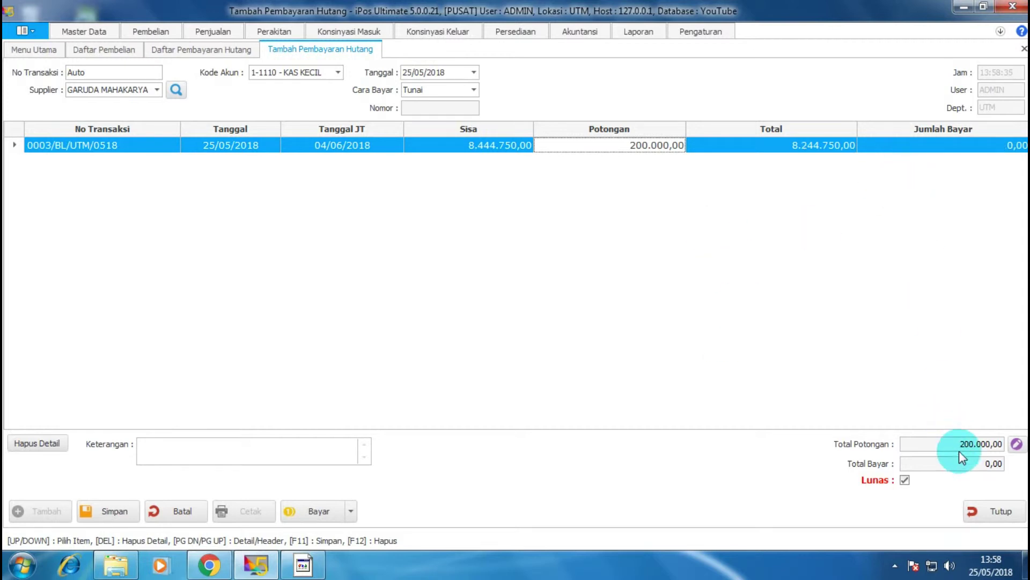
Step: Set the amount paid for the discounted purchase to 4.000.000 again
{"action": "left_click", "coordinate": [920, 146]}
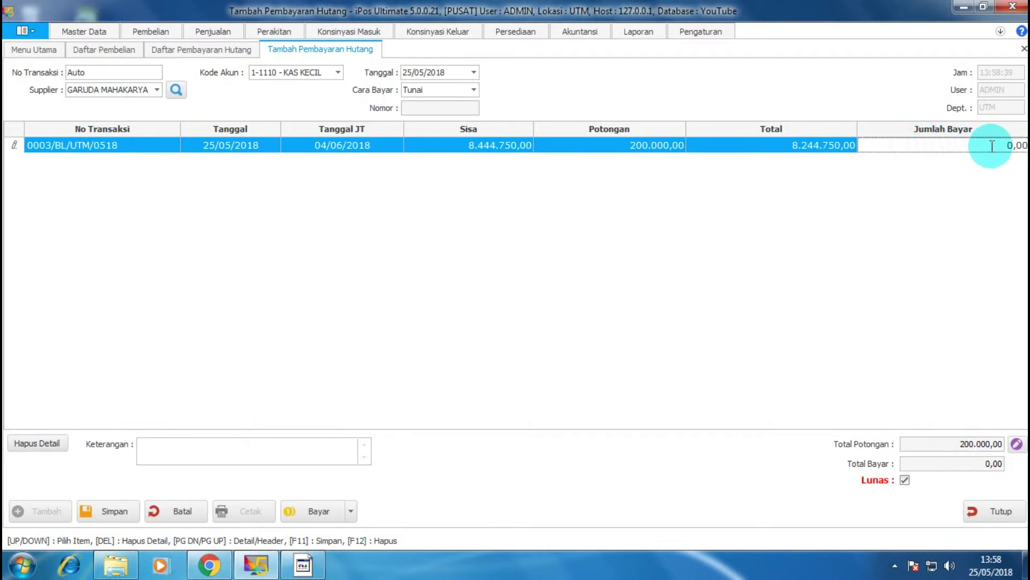
{"action": "type", "text": "4000000"}
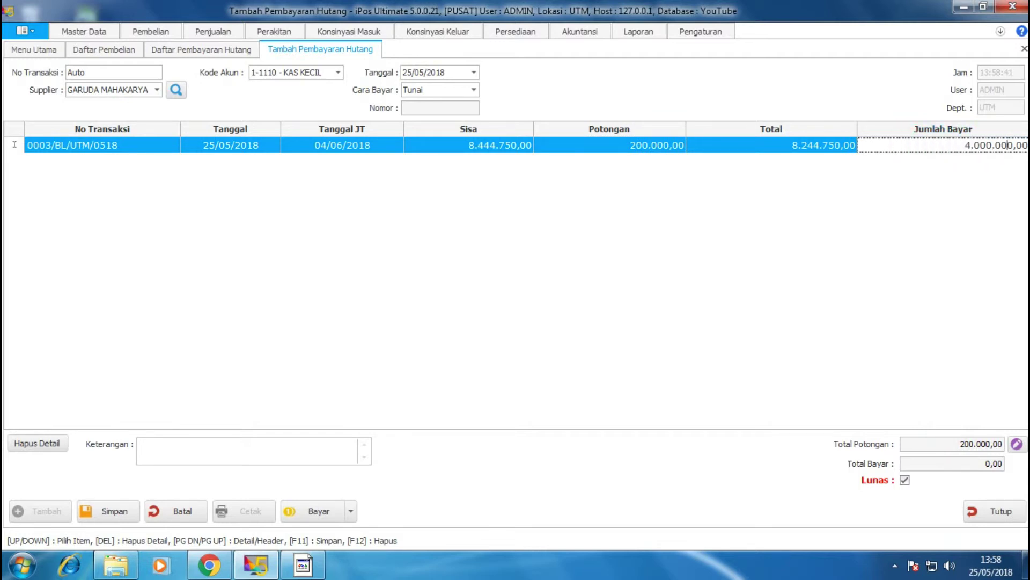
{"action": "left_click", "coordinate": [750, 242]}
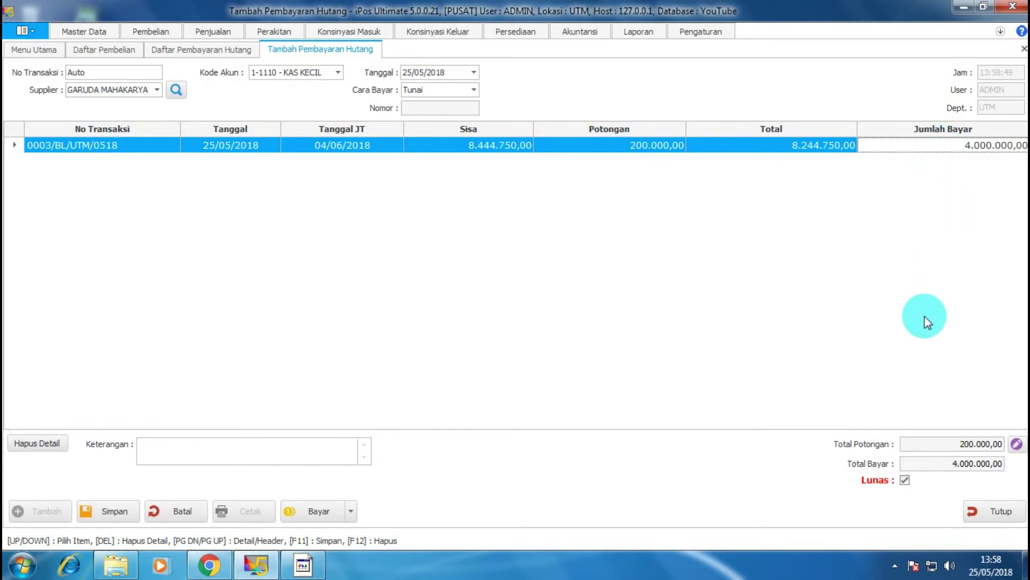
Step: Check the account code and name assigned to the discount, and close the dialog without changes
{"action": "left_click", "coordinate": [1017, 443]}
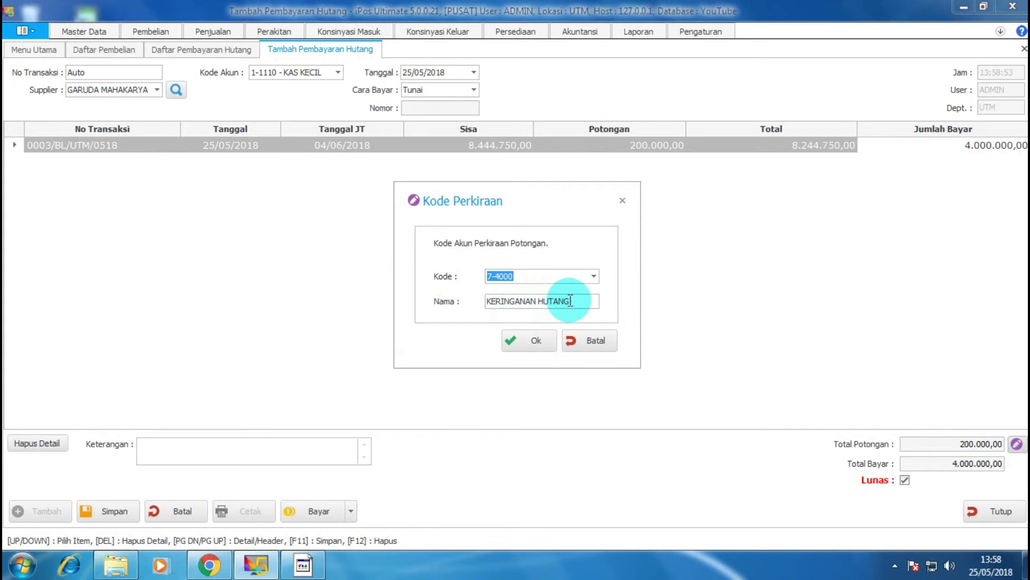
{"action": "left_click", "coordinate": [554, 300]}
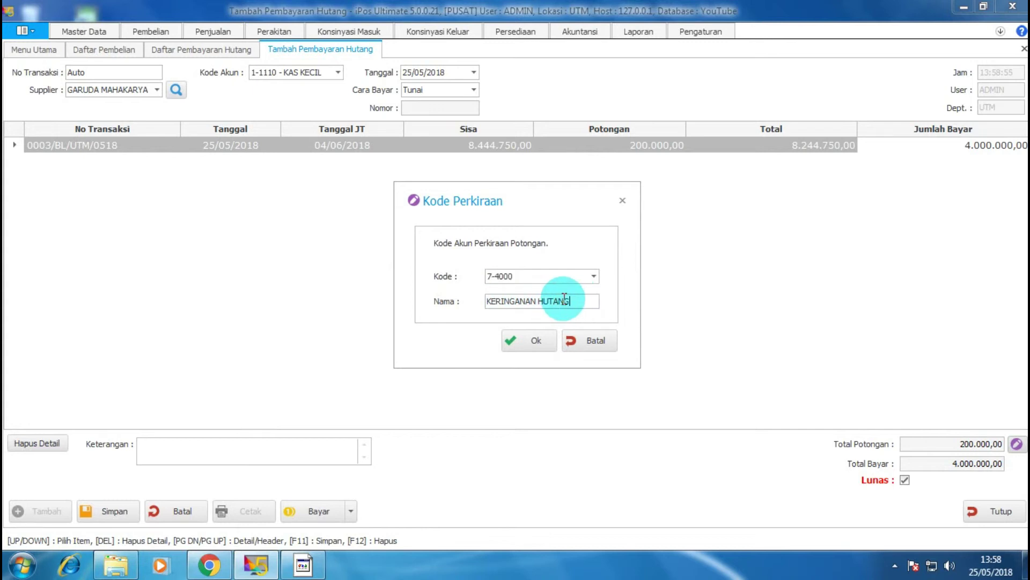
{"action": "left_click", "coordinate": [593, 342]}
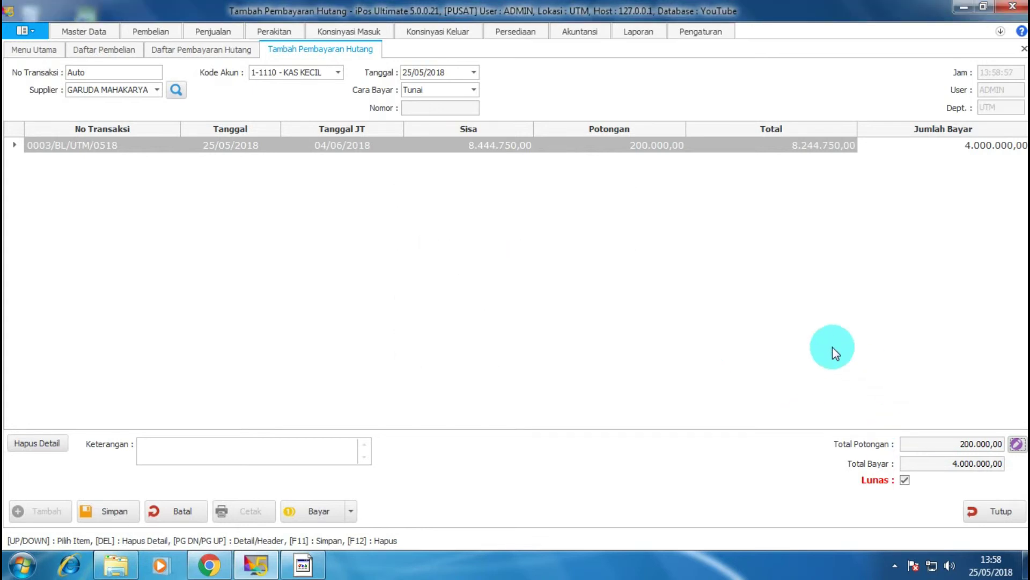
Step: Process a payment amount of 4.000.000 for the discounted GARUDA MAHAKARYA purchase
{"action": "left_click", "coordinate": [832, 346]}
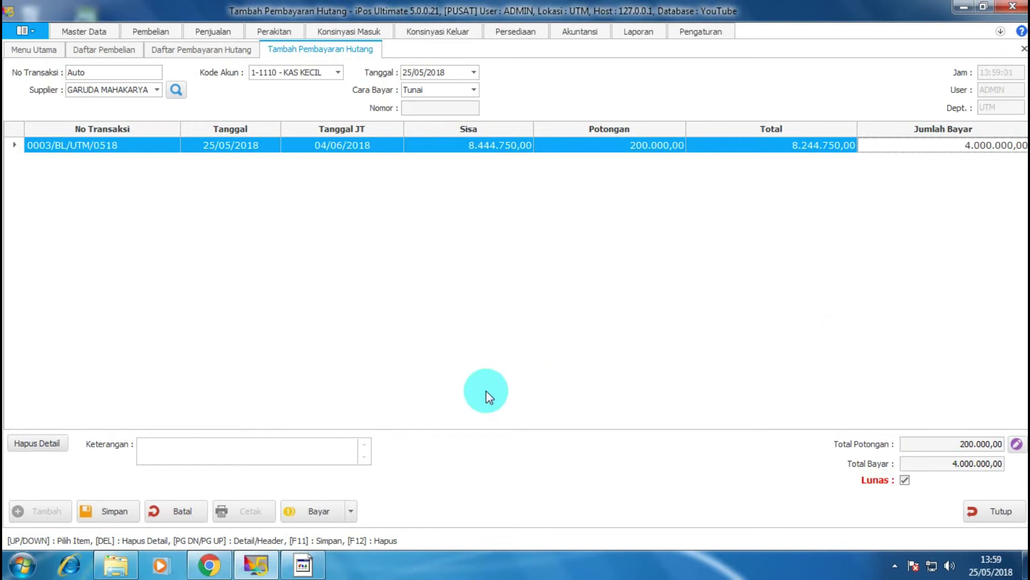
{"action": "left_click", "coordinate": [322, 511]}
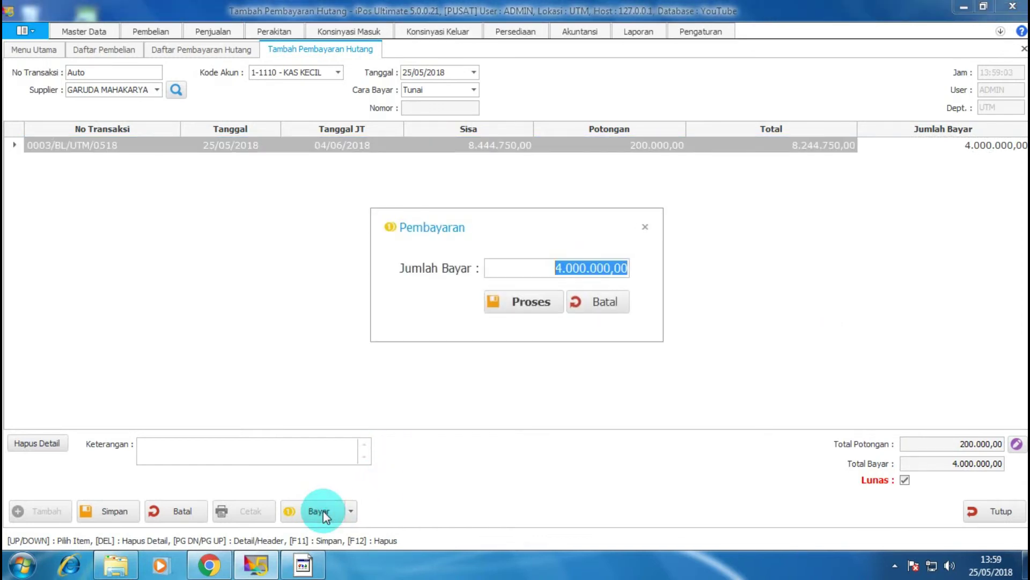
{"action": "left_click", "coordinate": [532, 302]}
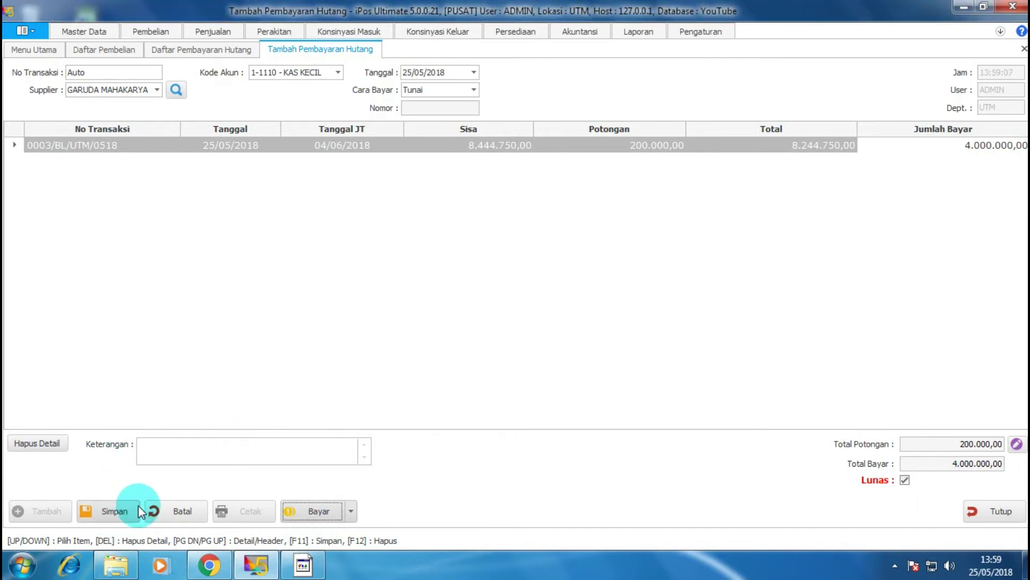
{"action": "left_click", "coordinate": [352, 511]}
{"action": "left_click", "coordinate": [432, 384]}
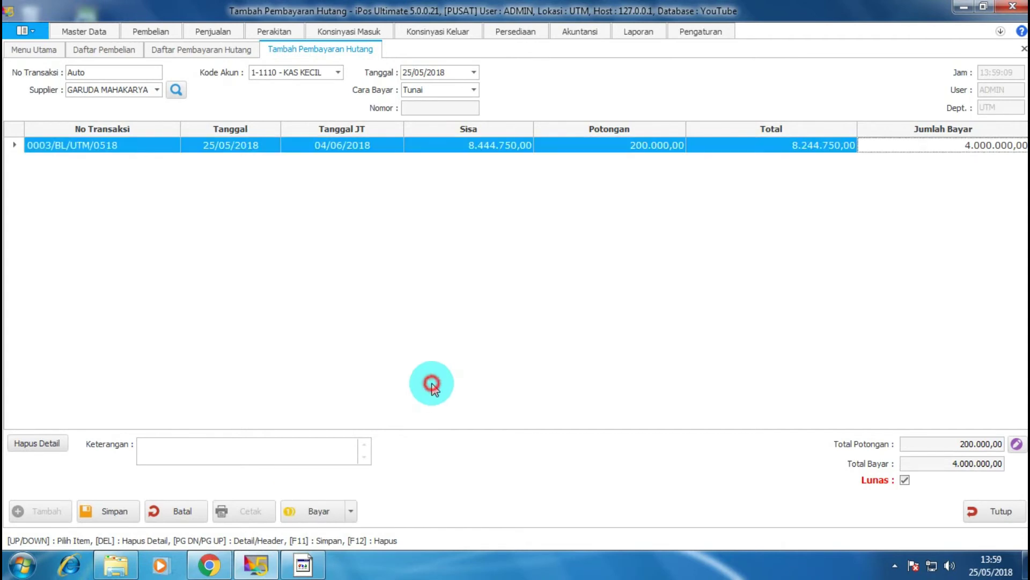
{"action": "left_click", "coordinate": [325, 512]}
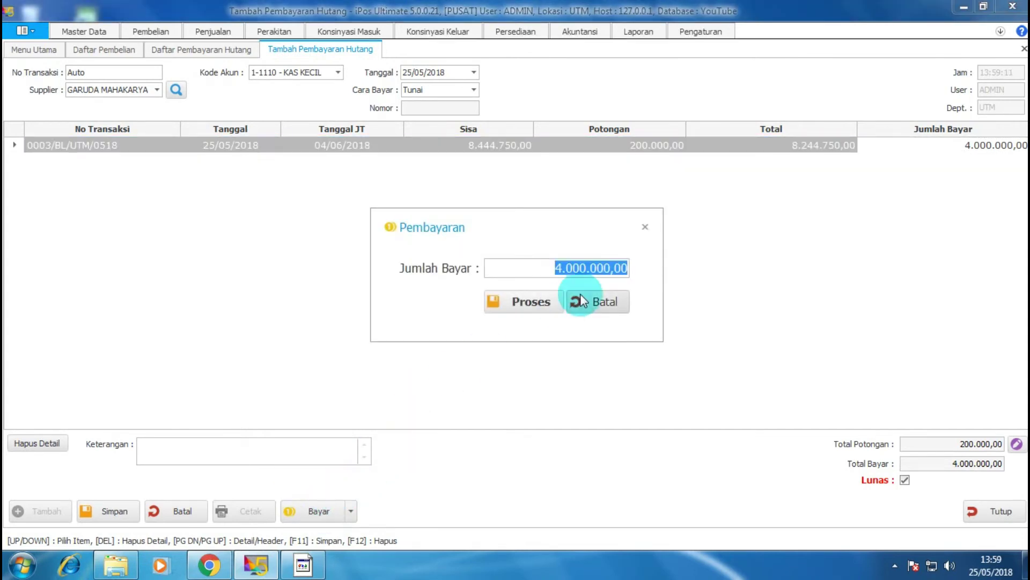
{"action": "left_click", "coordinate": [530, 304]}
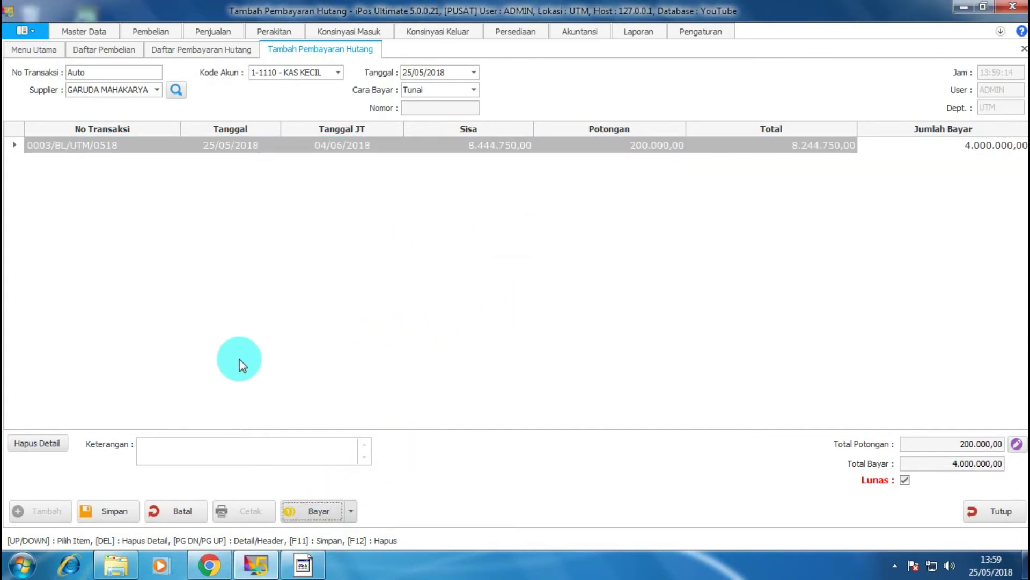
Step: Save the 4.000.000 debt payment, close its form and select the payment's entry in the debt payment list
{"action": "left_click", "coordinate": [109, 511]}
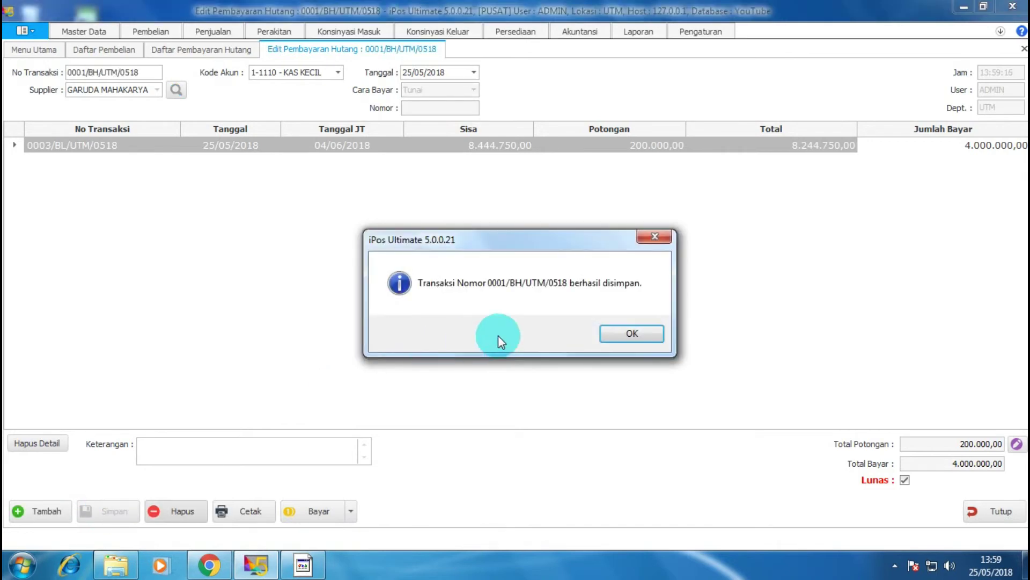
{"action": "left_click", "coordinate": [614, 336]}
{"action": "left_click", "coordinate": [1008, 510]}
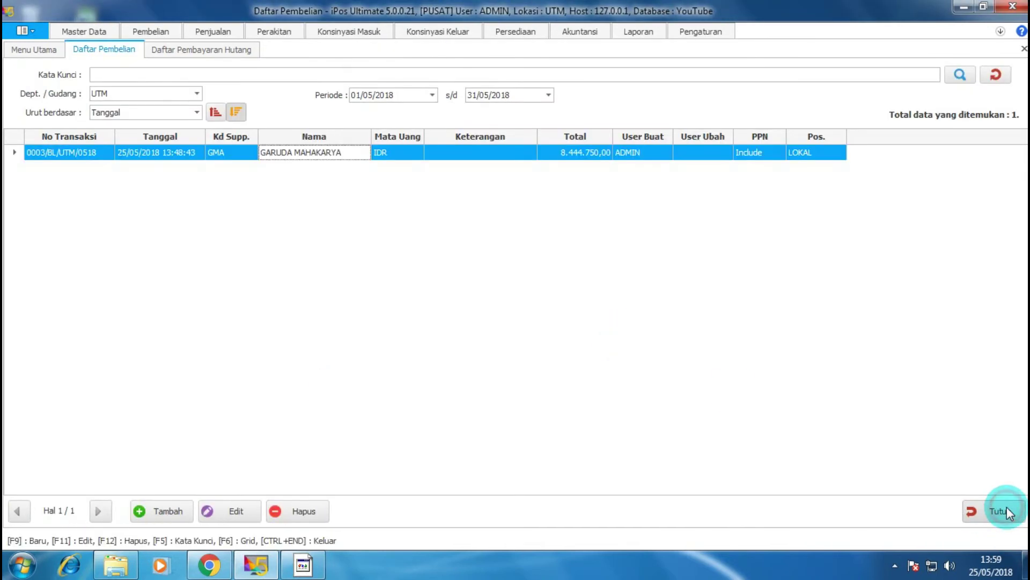
{"action": "left_click", "coordinate": [225, 53]}
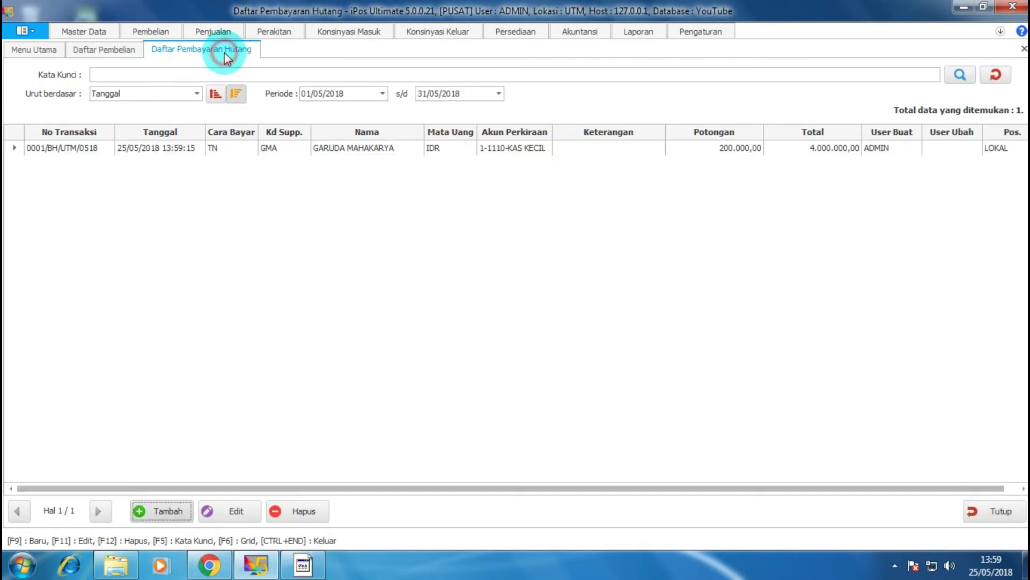
{"action": "left_click", "coordinate": [376, 157]}
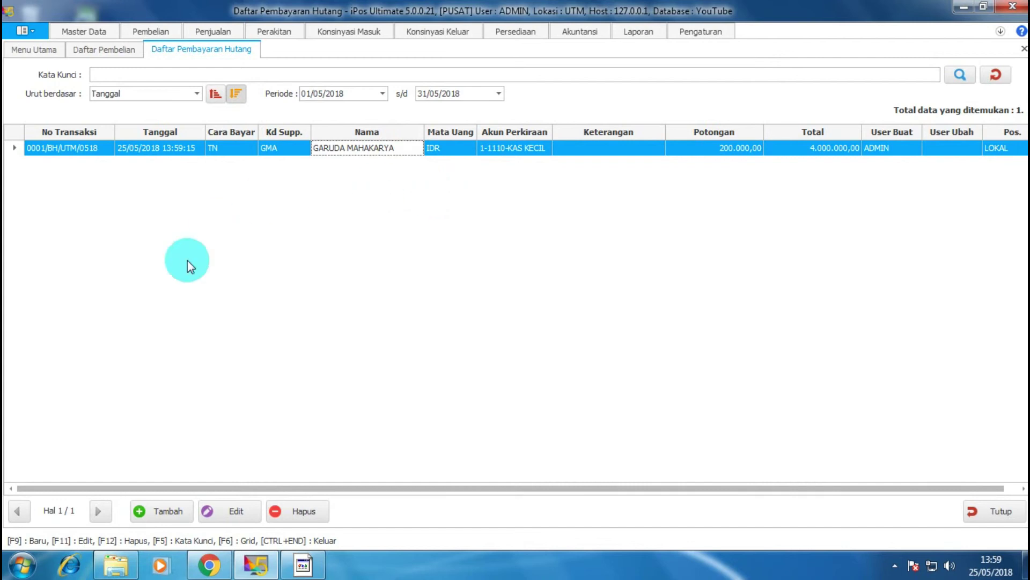
Step: Start a new debt payment for supplier GARUDA MAHAKARYA with 1-1120 - BANK BCA as the payment account
{"action": "left_click", "coordinate": [163, 511]}
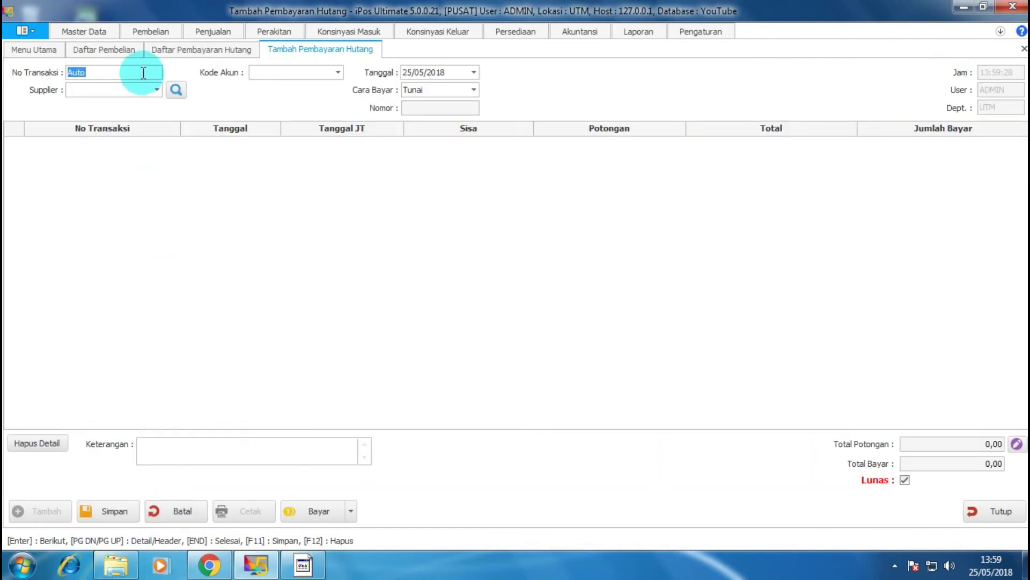
{"action": "left_click", "coordinate": [159, 92]}
{"action": "left_click", "coordinate": [199, 142]}
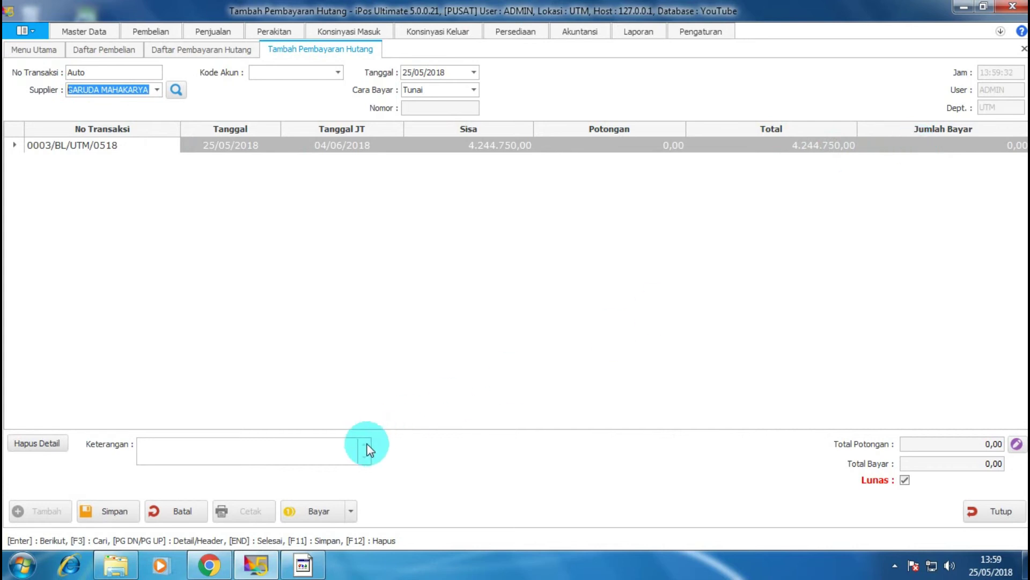
{"action": "left_click", "coordinate": [338, 73]}
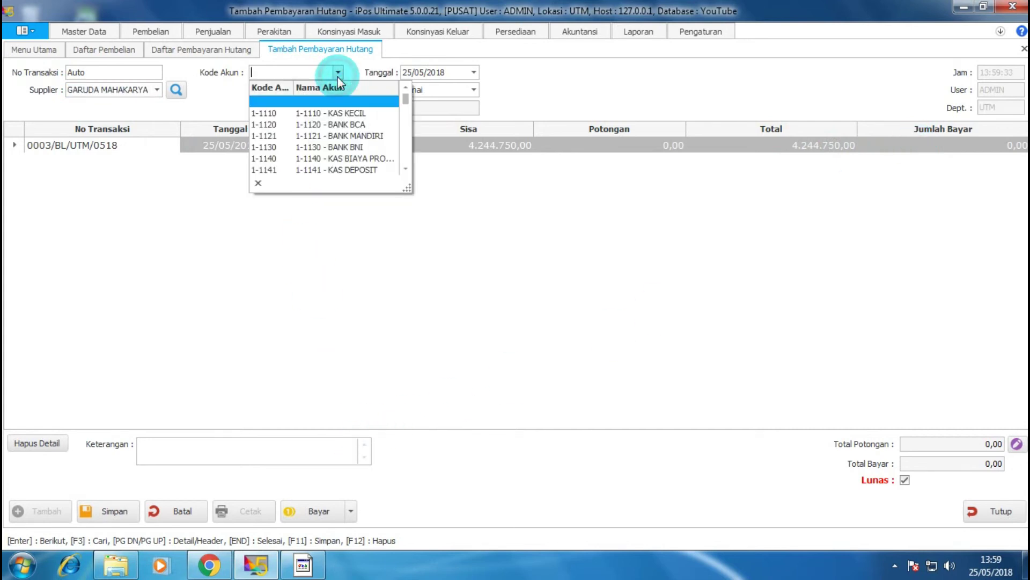
{"action": "left_click", "coordinate": [340, 125]}
Step: Save the 4.244.750 payment from BANK BCA and return to the debt payment list
{"action": "left_click", "coordinate": [114, 510]}
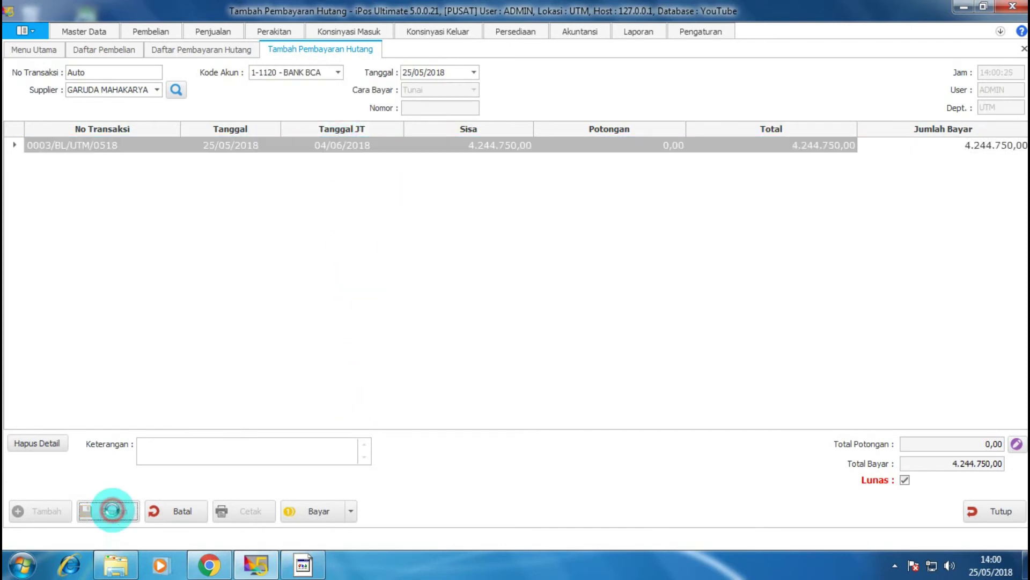
{"action": "left_click", "coordinate": [624, 334]}
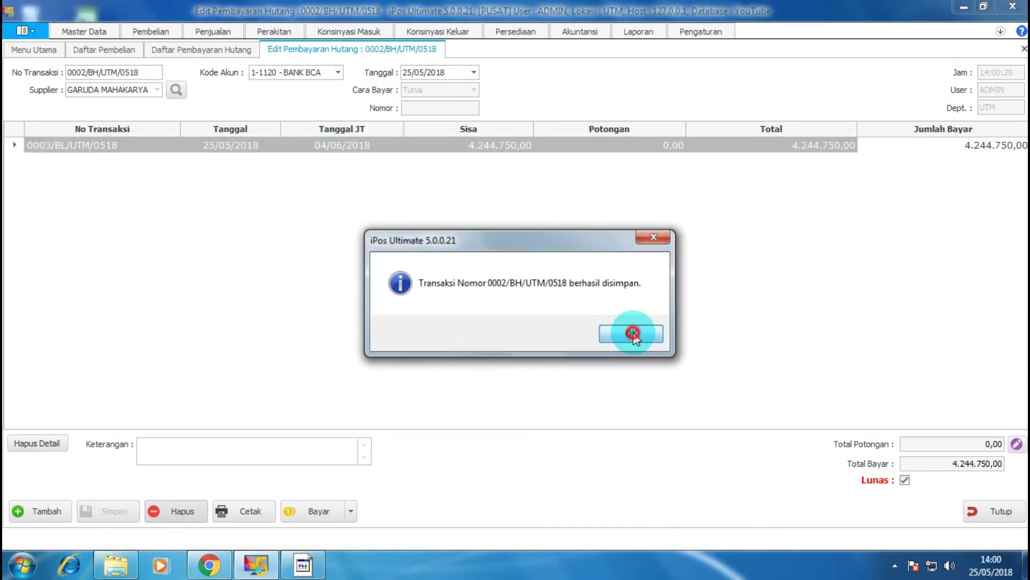
{"action": "left_click", "coordinate": [990, 513]}
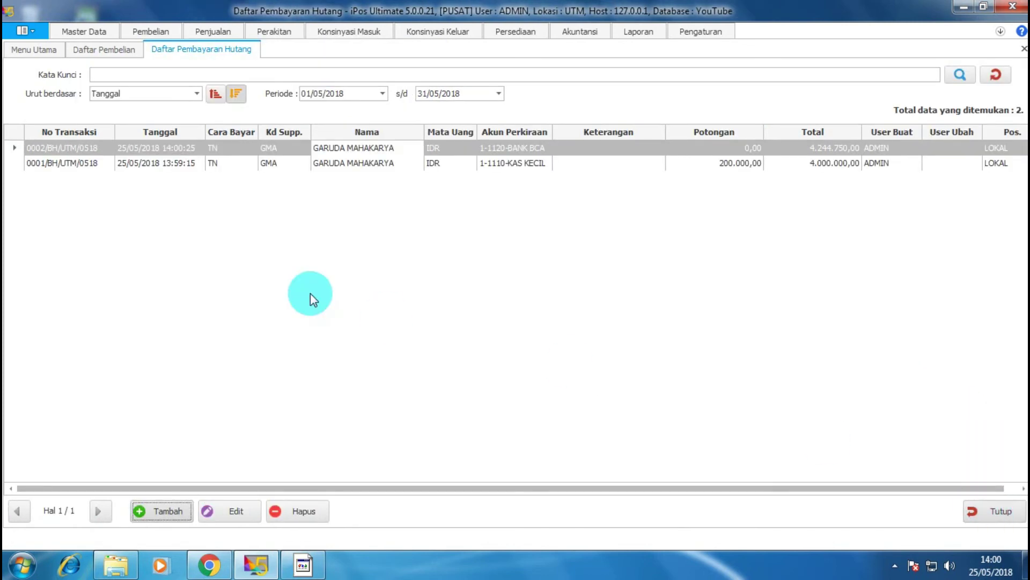
Step: Compare the accounts used for the two GARUDA MAHAKARYA payments in the debt payment list
{"action": "left_click", "coordinate": [381, 147]}
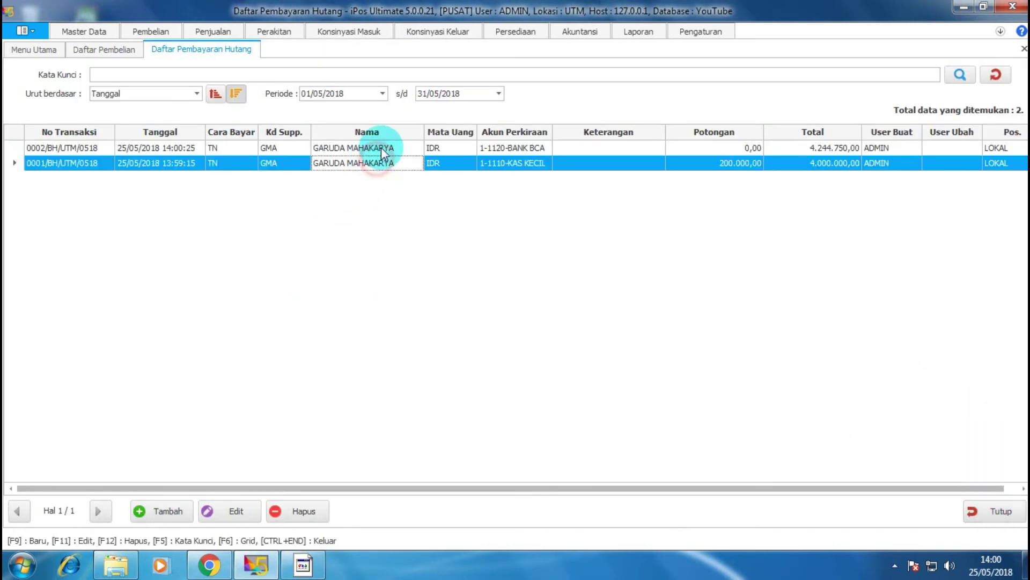
{"action": "left_click", "coordinate": [527, 162]}
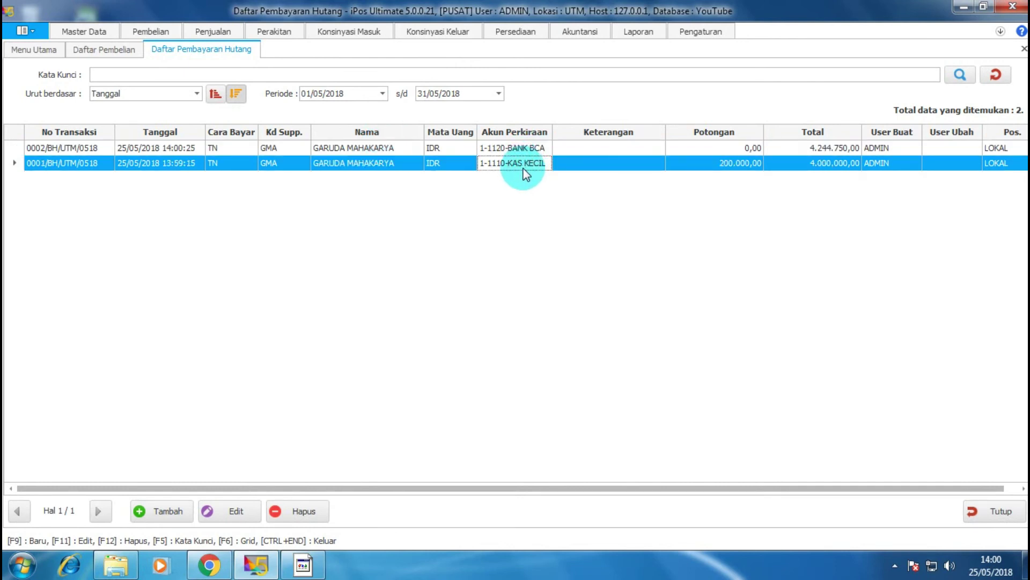
{"action": "left_click", "coordinate": [525, 147]}
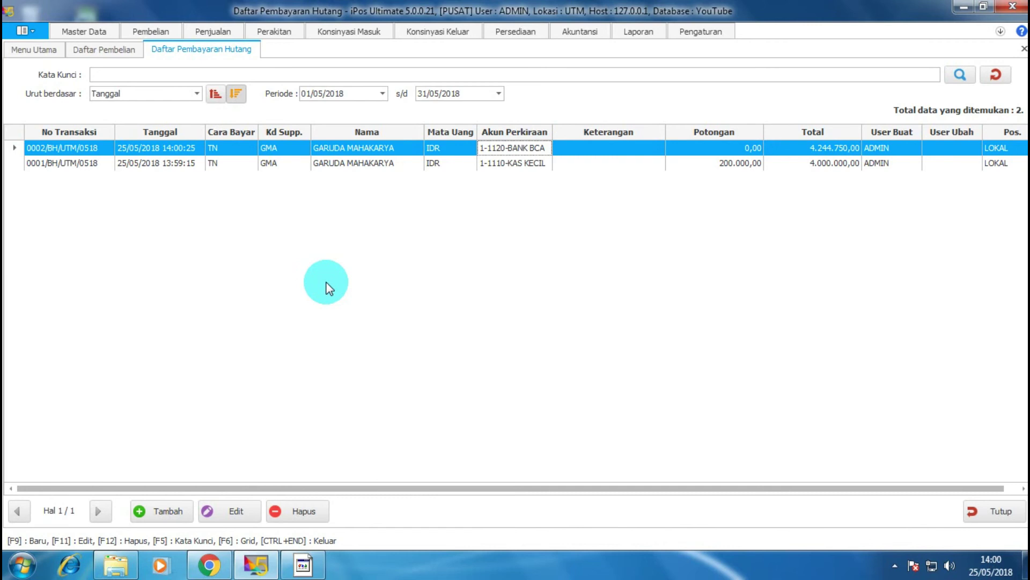
{"action": "left_click", "coordinate": [155, 31]}
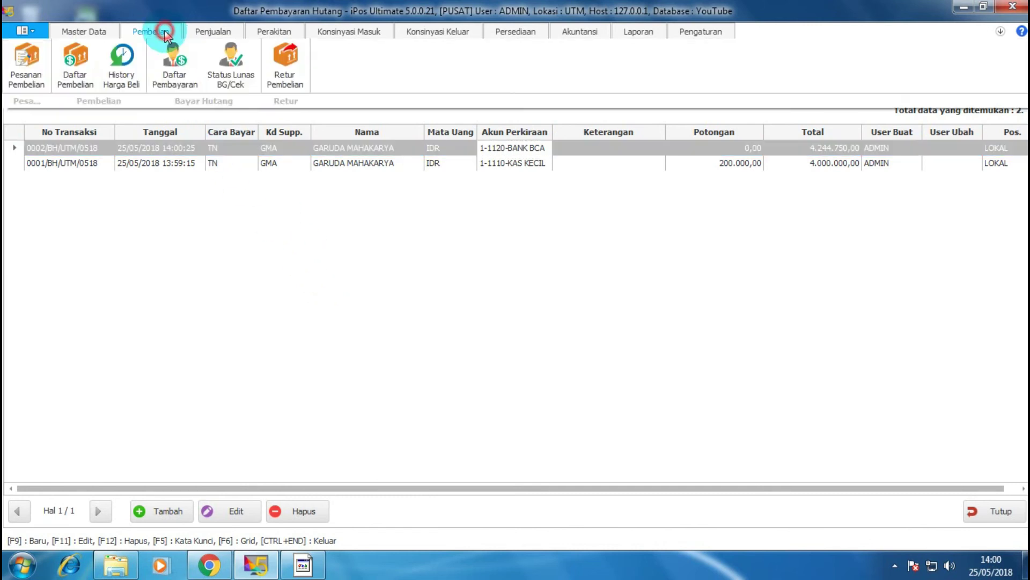
{"action": "left_click", "coordinate": [318, 200]}
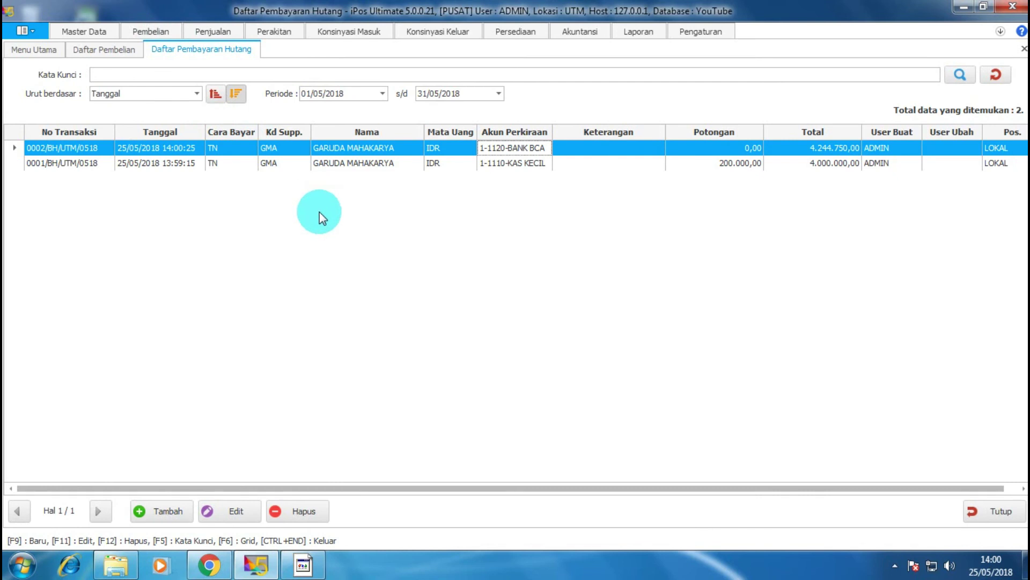